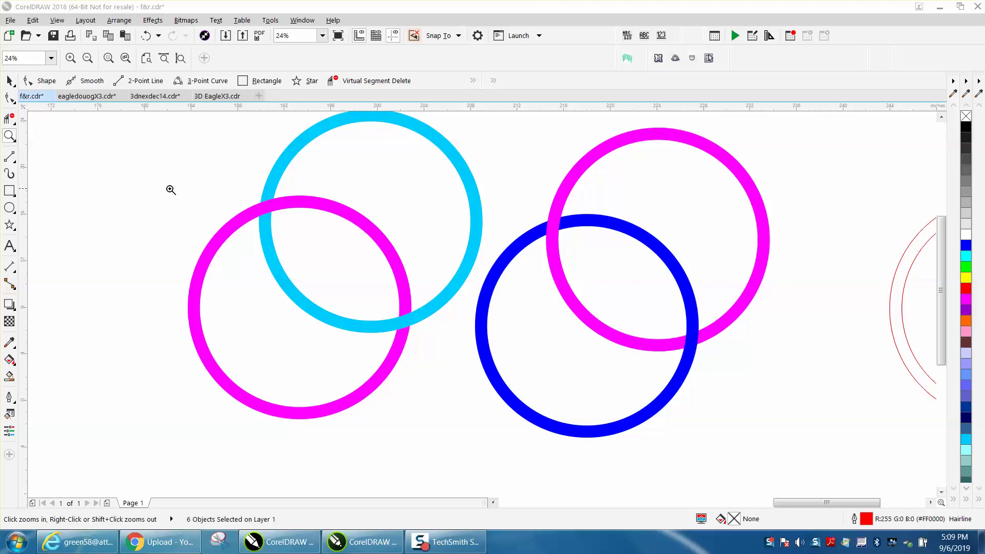
# Remove the line segments where the upper pair of outlined rings cross, using Virtual Segment Delete
pyautogui.click(9, 80)
pyautogui.scroll(-2, 370, 232)
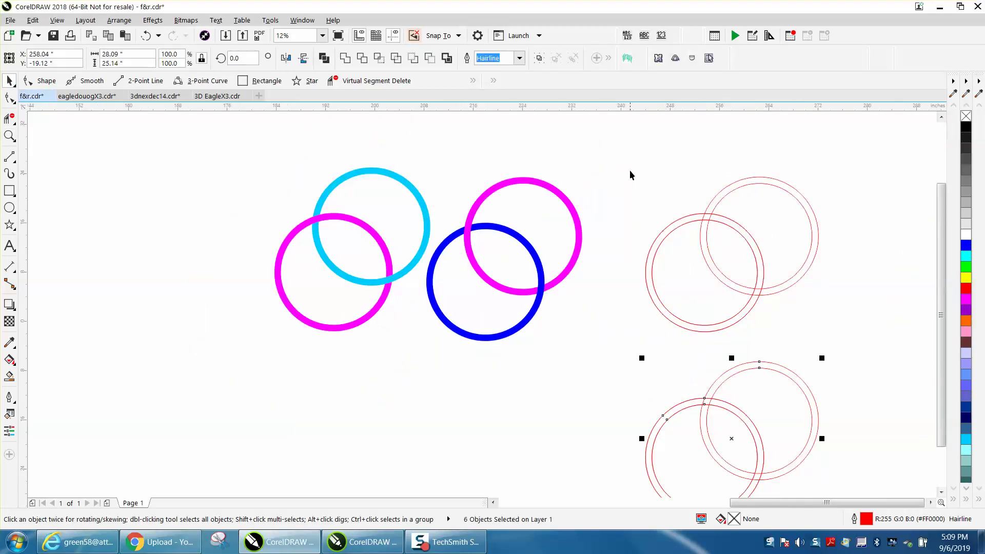
pyautogui.moveTo(625, 165); pyautogui.dragTo(642, 219)
pyautogui.moveTo(889, 370); pyautogui.dragTo(889, 369)
pyautogui.click(15, 124)
pyautogui.click(56, 147)
pyautogui.click(707, 212)
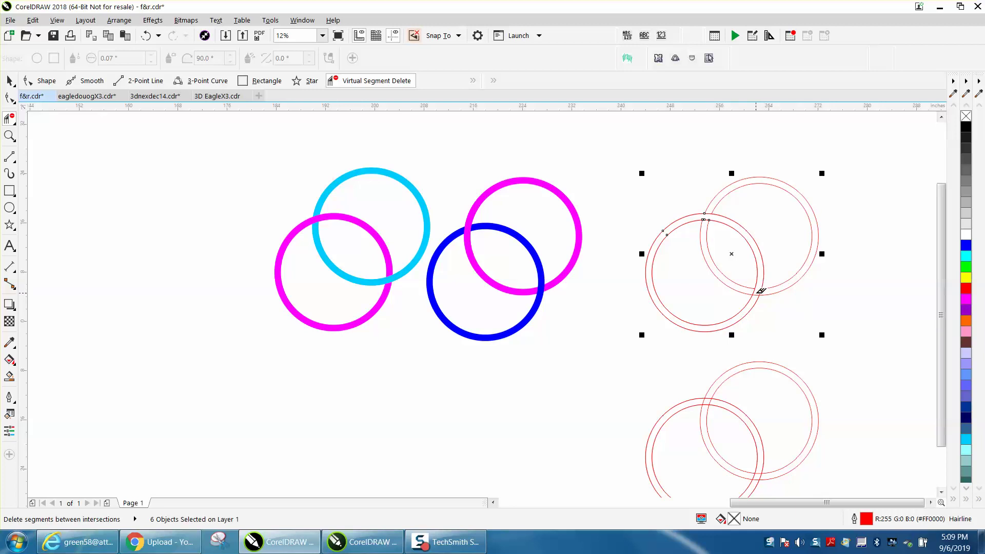
pyautogui.click(146, 37)
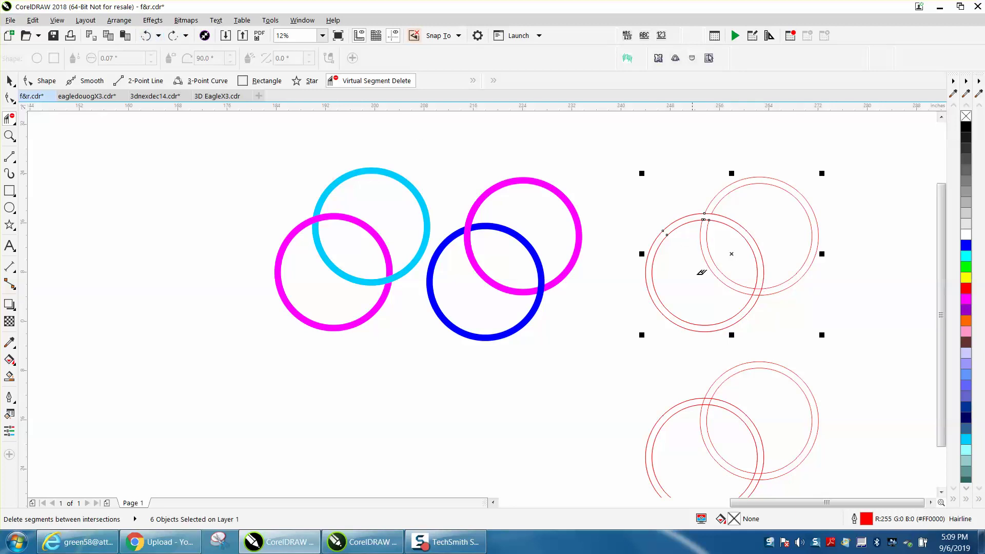
pyautogui.click(763, 288)
# Smart-fill the lower-left outlined ring with magenta and the upper-right one with orange
pyautogui.click(9, 376)
pyautogui.click(724, 221)
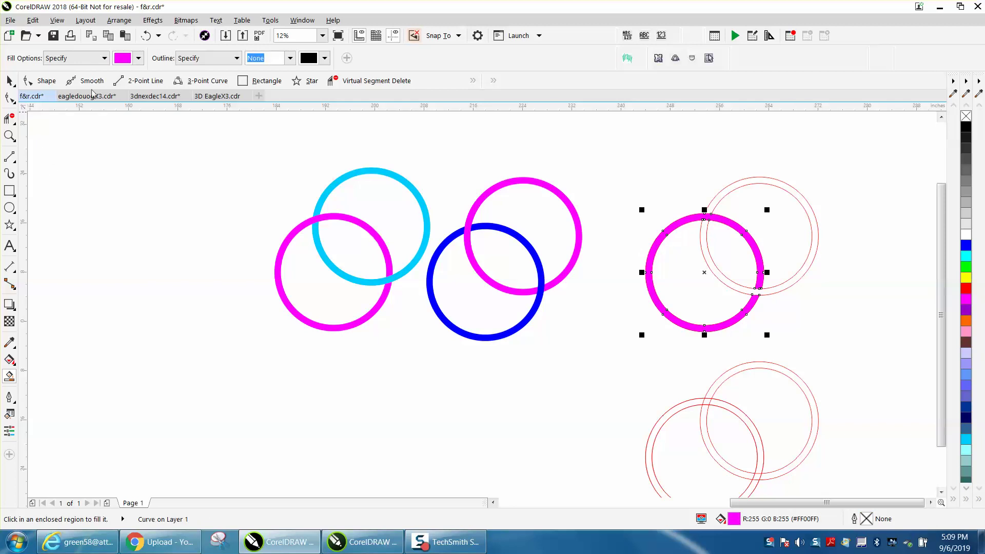
pyautogui.click(140, 61)
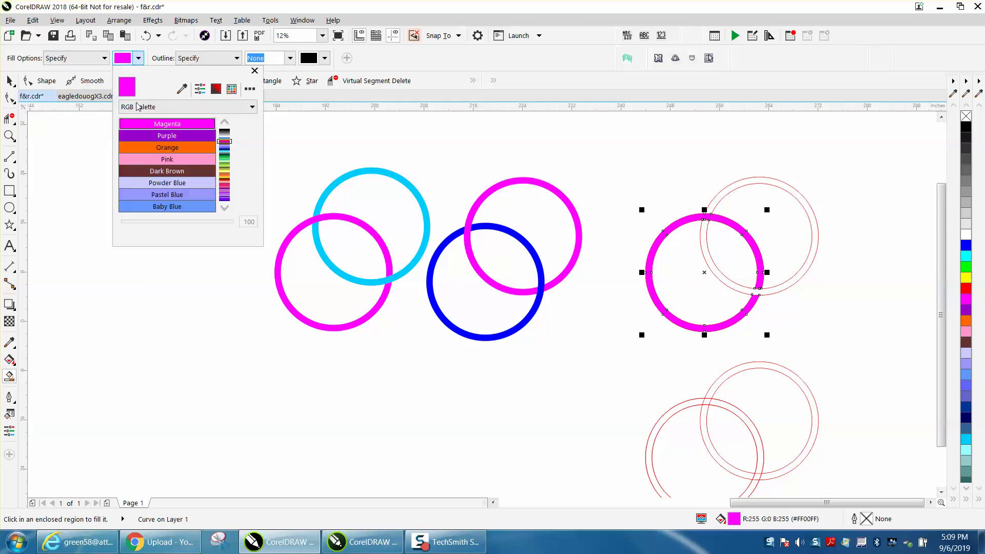
pyautogui.click(161, 148)
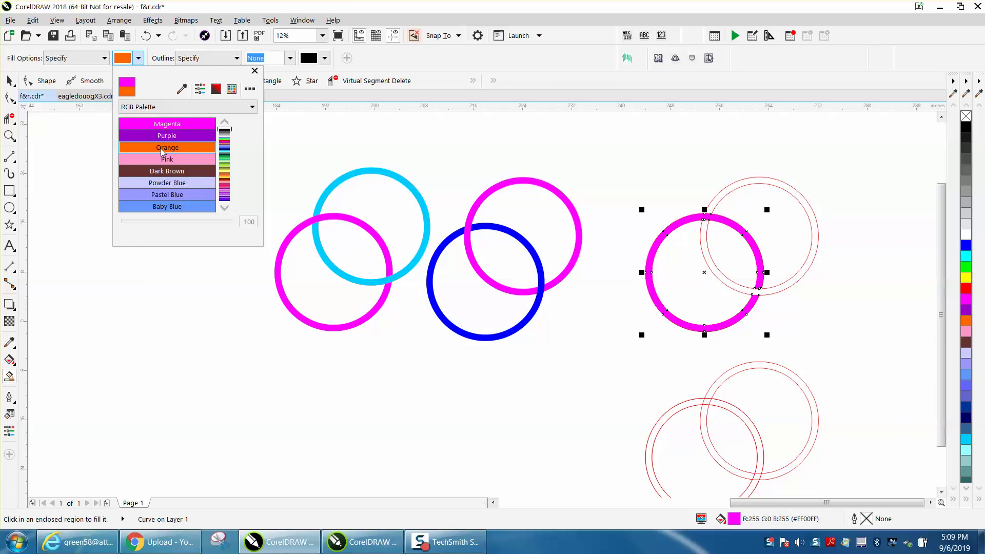
pyautogui.click(699, 245)
pyautogui.click(705, 244)
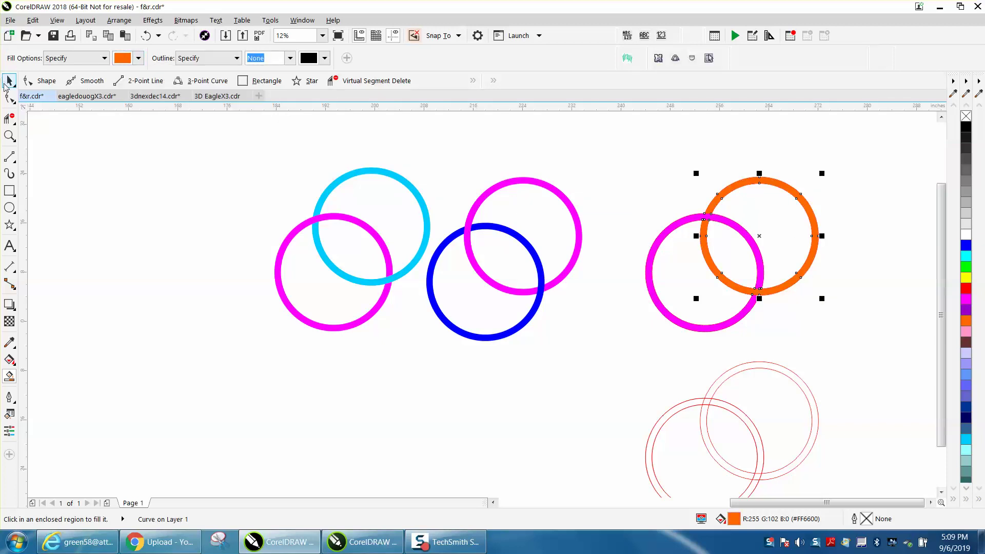
pyautogui.click(9, 136)
pyautogui.moveTo(625, 188); pyautogui.dragTo(868, 370)
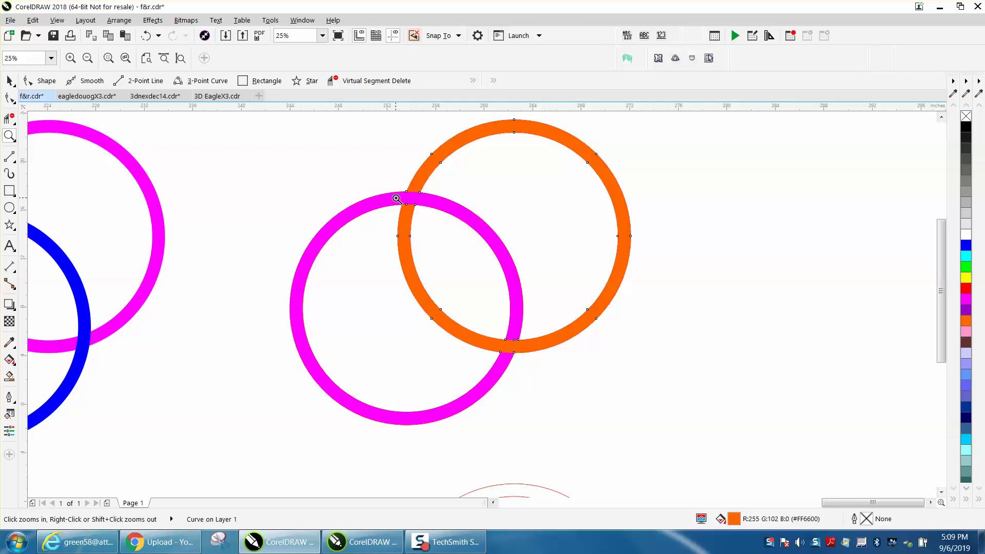
# Undo the magenta and orange fills, the segment deletions and the duplicated set of rings
pyautogui.click(147, 36)
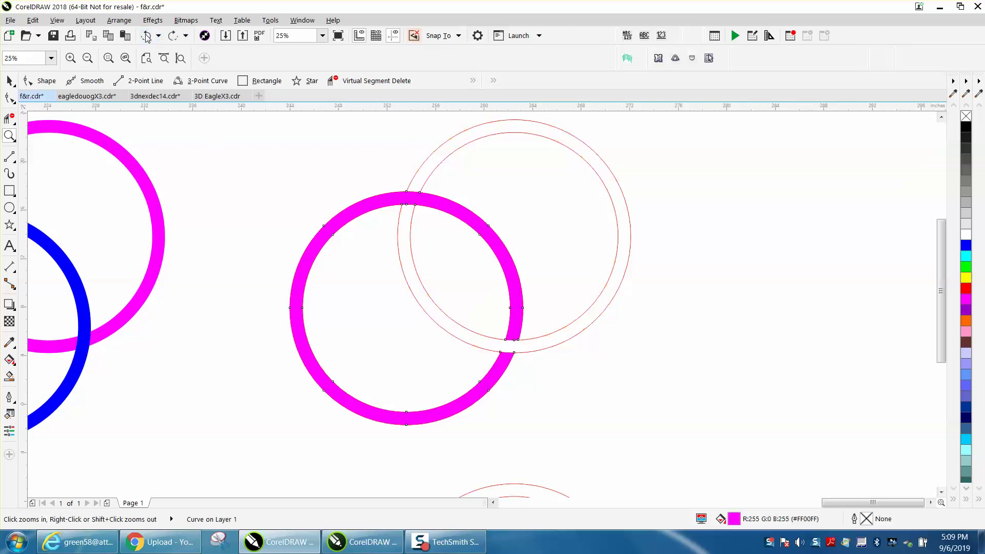
pyautogui.click(146, 35)
pyautogui.click(146, 36)
pyautogui.click(147, 36)
pyautogui.click(146, 36)
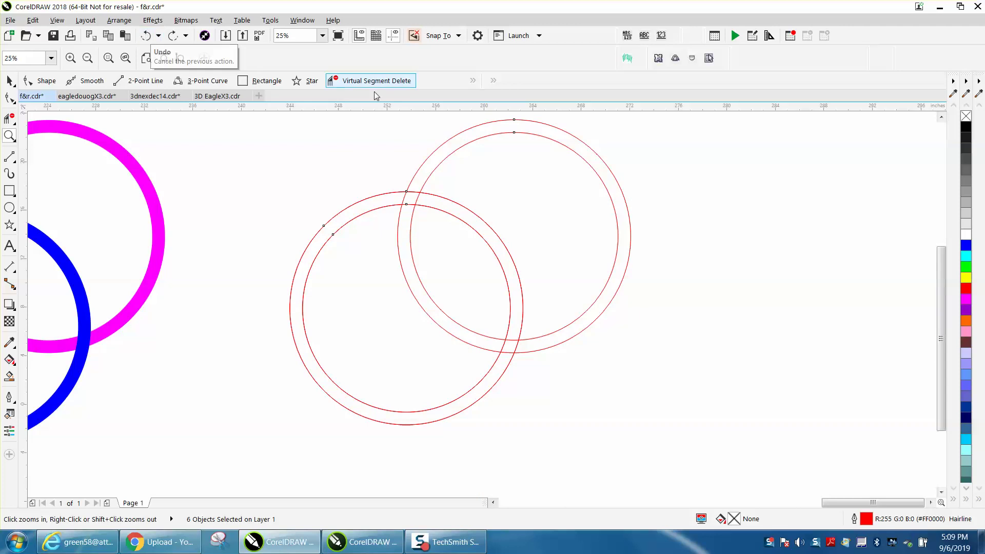
# Pull stacked circle curves out of the overlapping red ring outlines and delete them
pyautogui.rightClick(551, 182)
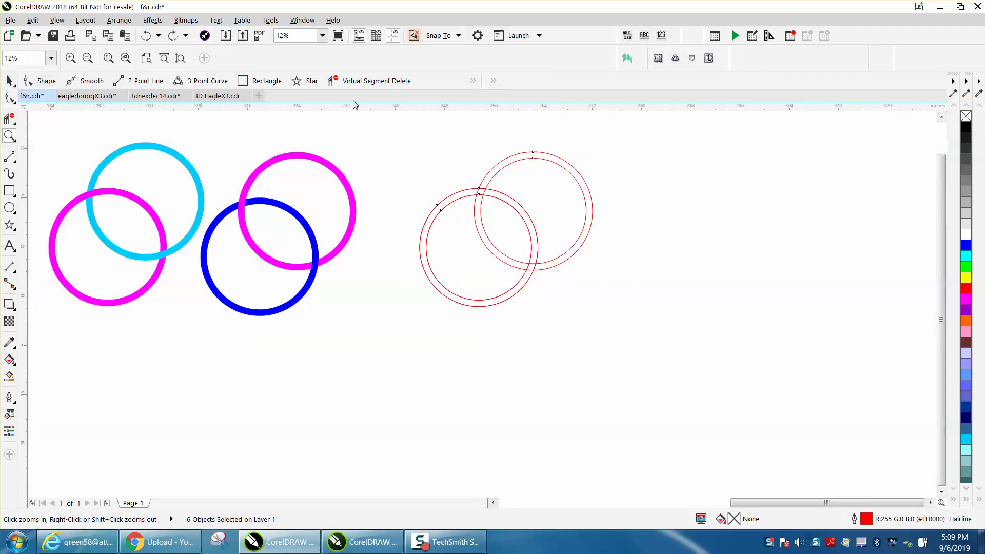
pyautogui.click(11, 83)
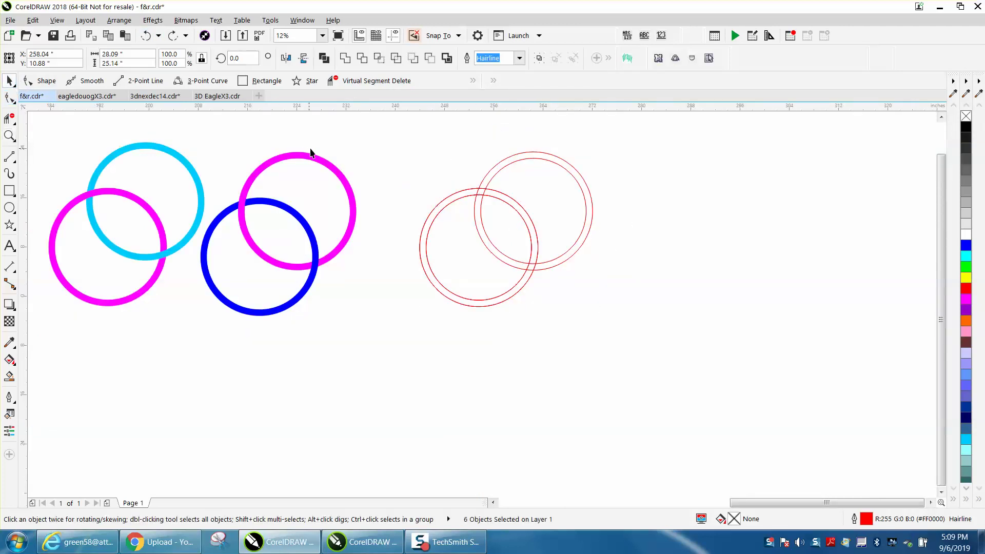
pyautogui.moveTo(555, 165); pyautogui.dragTo(664, 169)
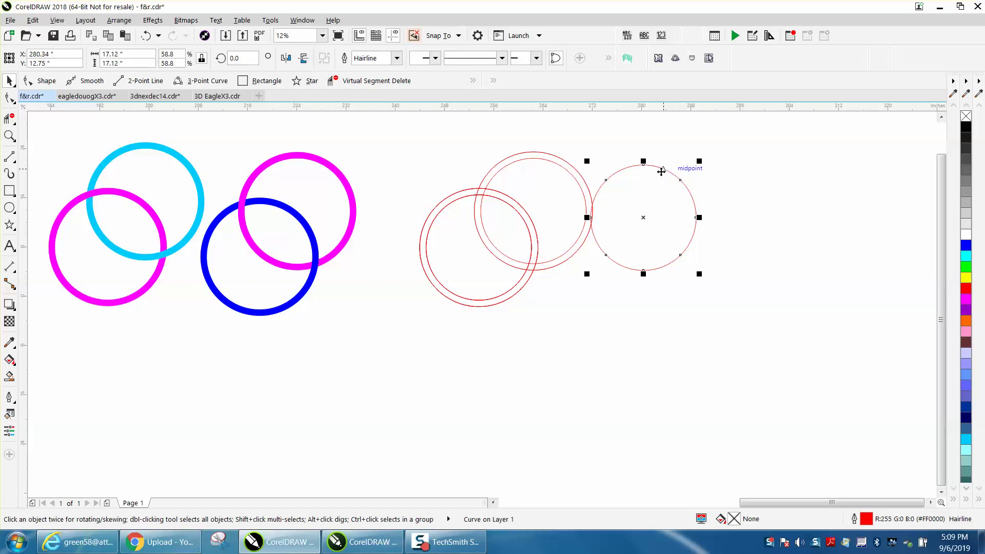
pyautogui.press('Delete')
pyautogui.moveTo(575, 173); pyautogui.dragTo(647, 189)
pyautogui.press('Delete')
# Clear the remaining duplicate circles from the lower-left ring outline, keeping one inner and one outer circle
pyautogui.click(517, 207)
pyautogui.click(521, 220)
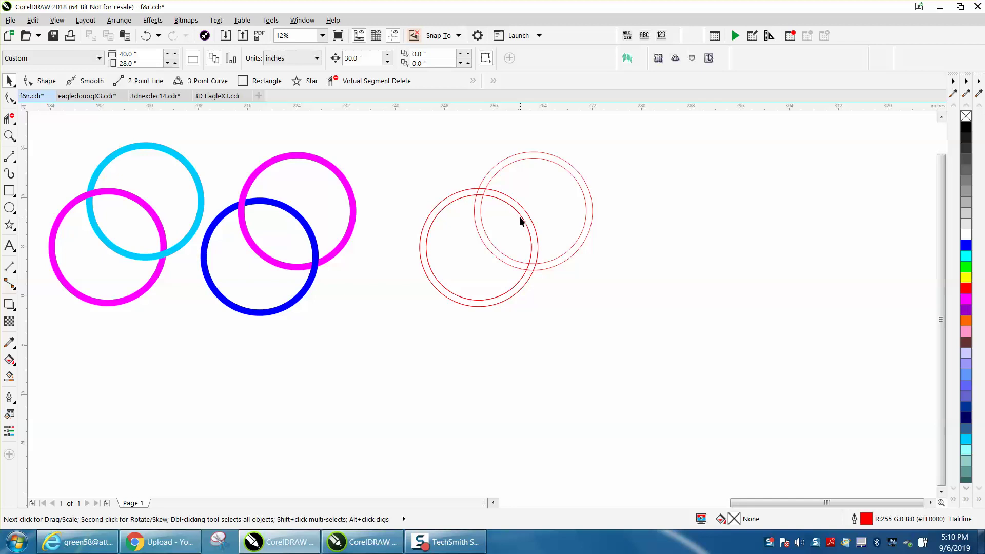
pyautogui.click(517, 209)
pyautogui.click(521, 214)
pyautogui.click(523, 216)
pyautogui.click(523, 215)
pyautogui.click(530, 220)
pyautogui.click(523, 222)
pyautogui.click(146, 35)
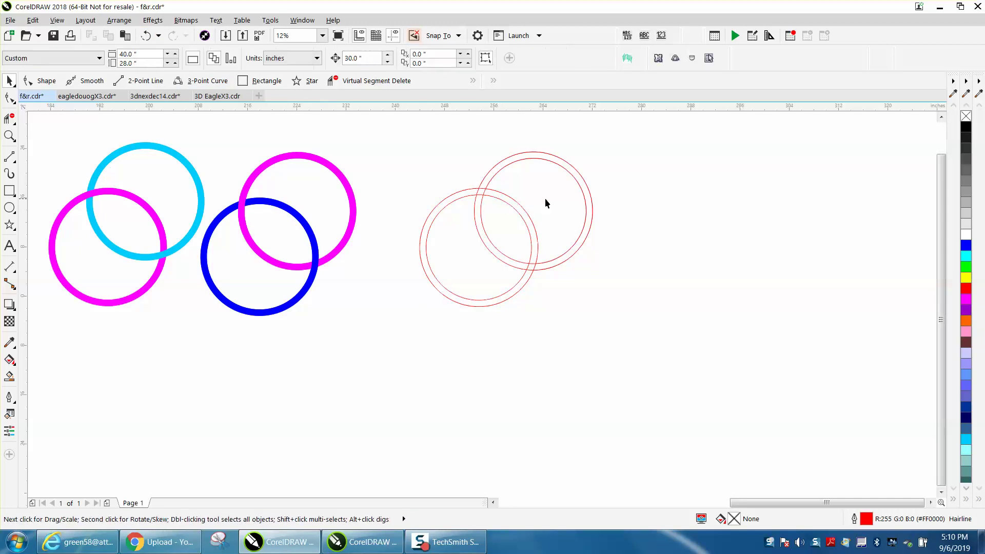
pyautogui.click(586, 186)
pyautogui.press('Delete')
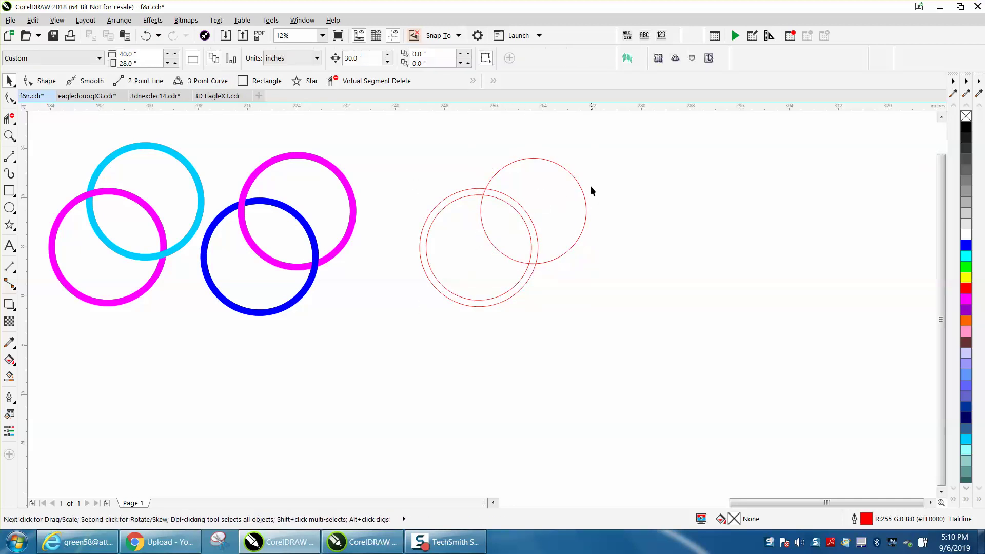
pyautogui.click(146, 36)
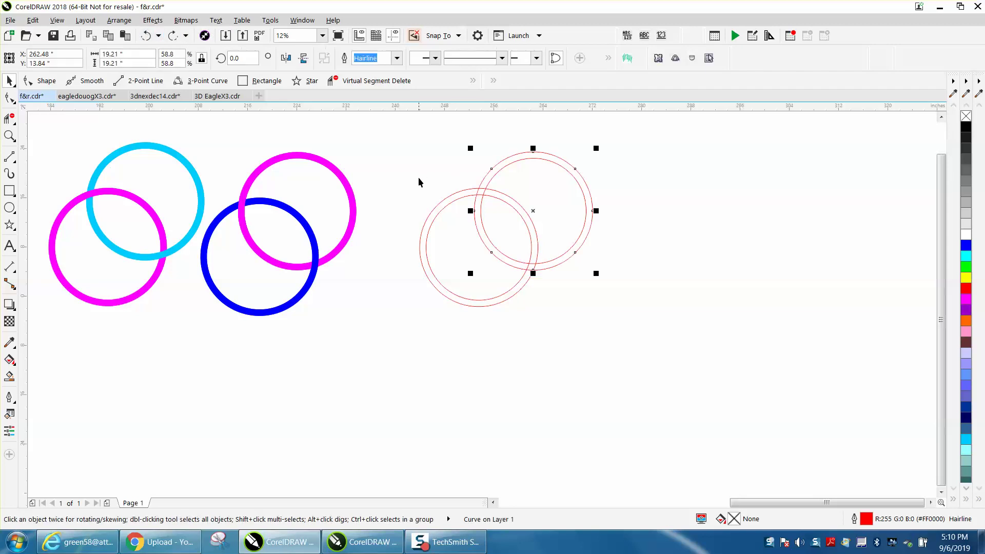
# Duplicate the four circles of the outlined ring pair directly below the originals
pyautogui.scroll(-1, 405, 181)
pyautogui.moveTo(411, 152); pyautogui.dragTo(556, 267)
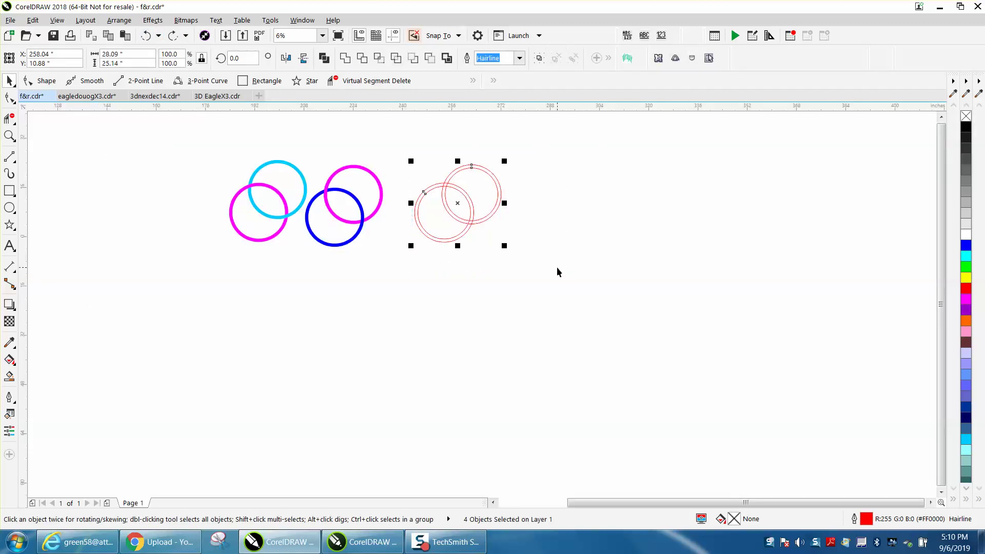
pyautogui.hotkey('ctrl', 'd')
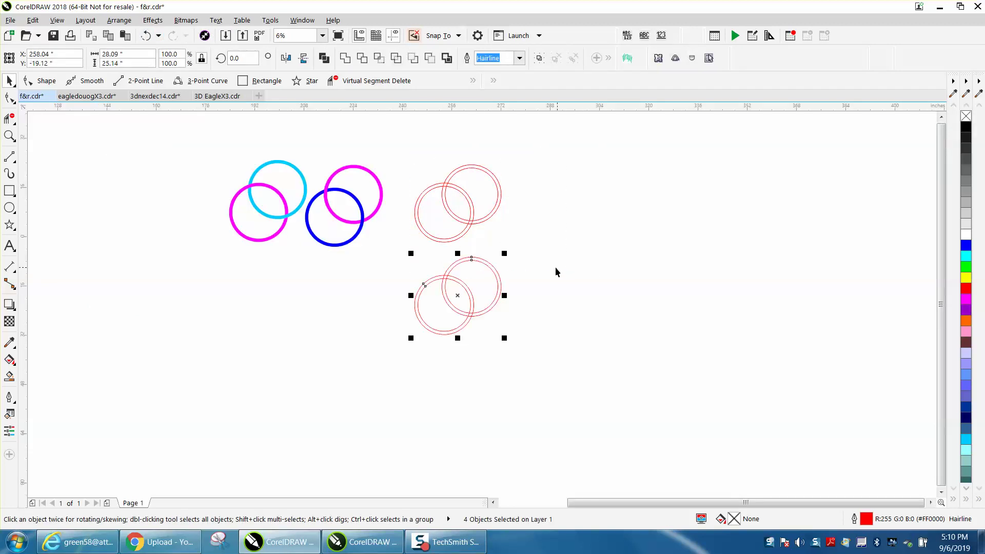
# Smart-fill the outer arc of the upper pair's lower-left ring with orange and move the filled piece 30 inches right
pyautogui.click(9, 136)
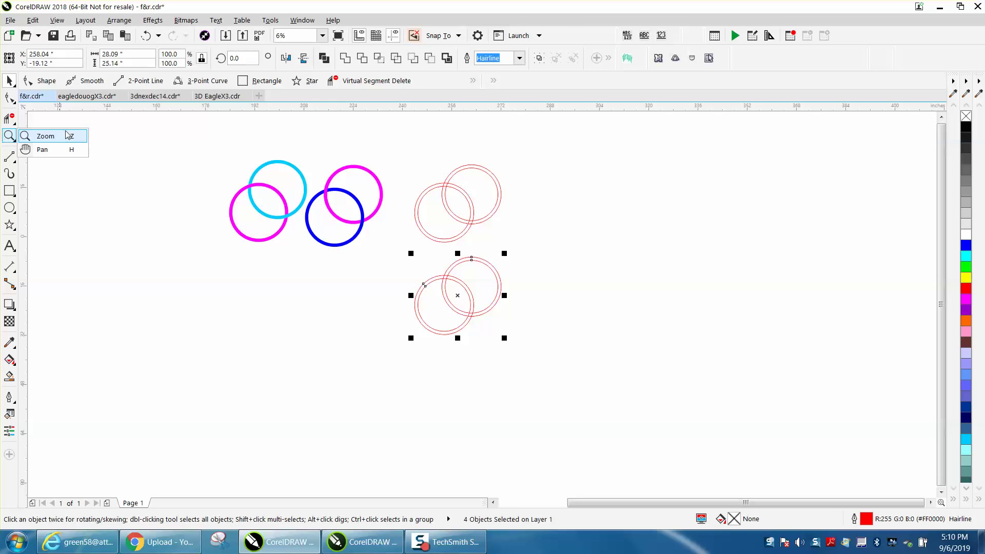
pyautogui.click(45, 137)
pyautogui.moveTo(385, 159); pyautogui.dragTo(636, 279)
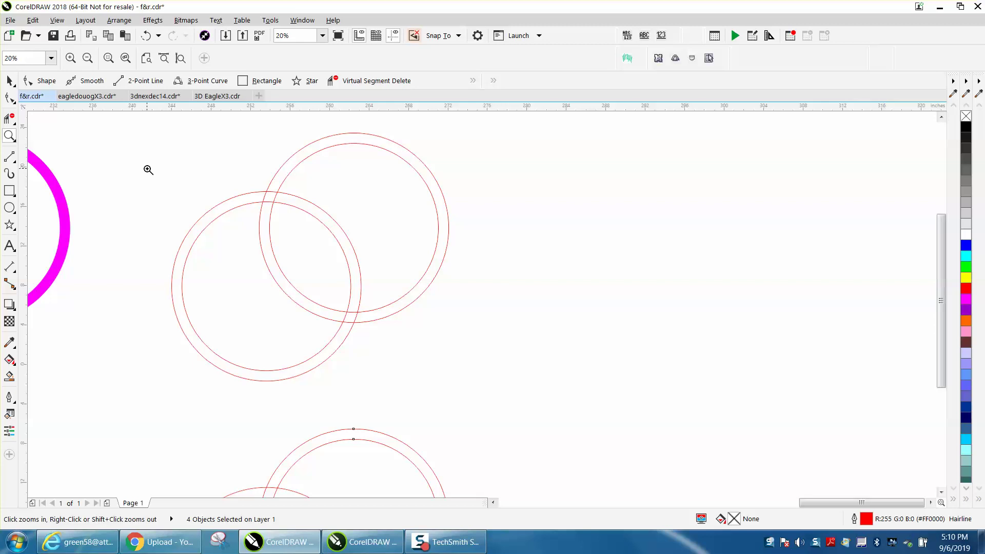
pyautogui.click(9, 81)
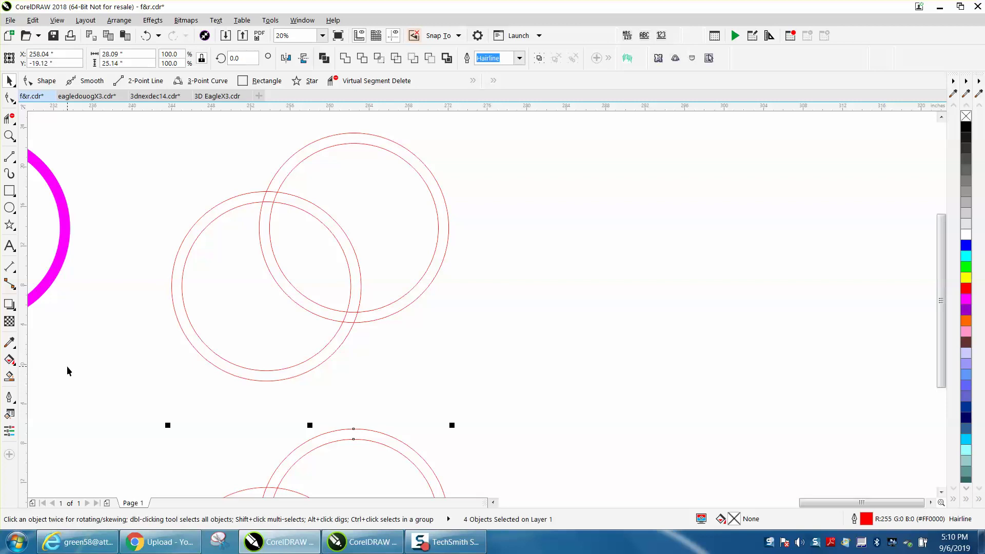
pyautogui.click(9, 376)
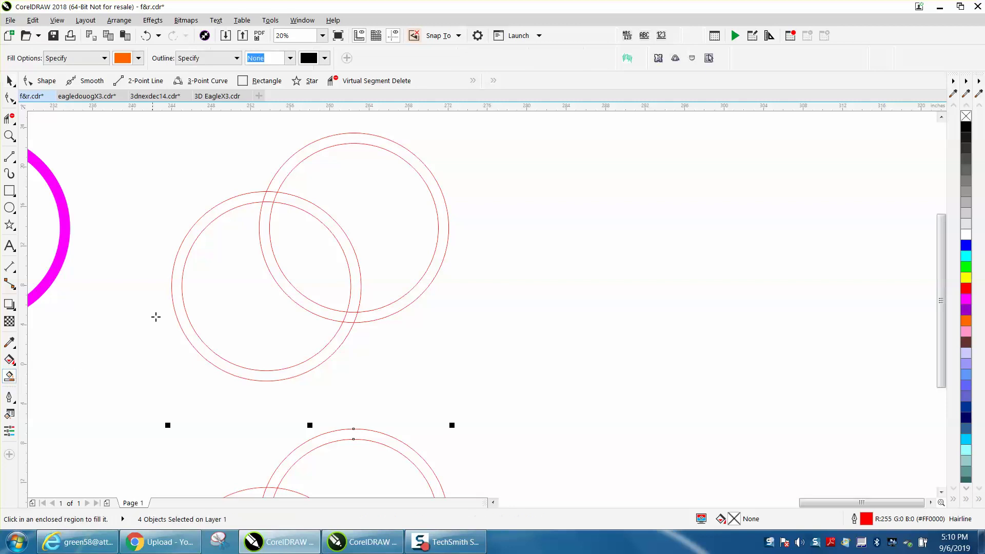
pyautogui.click(195, 326)
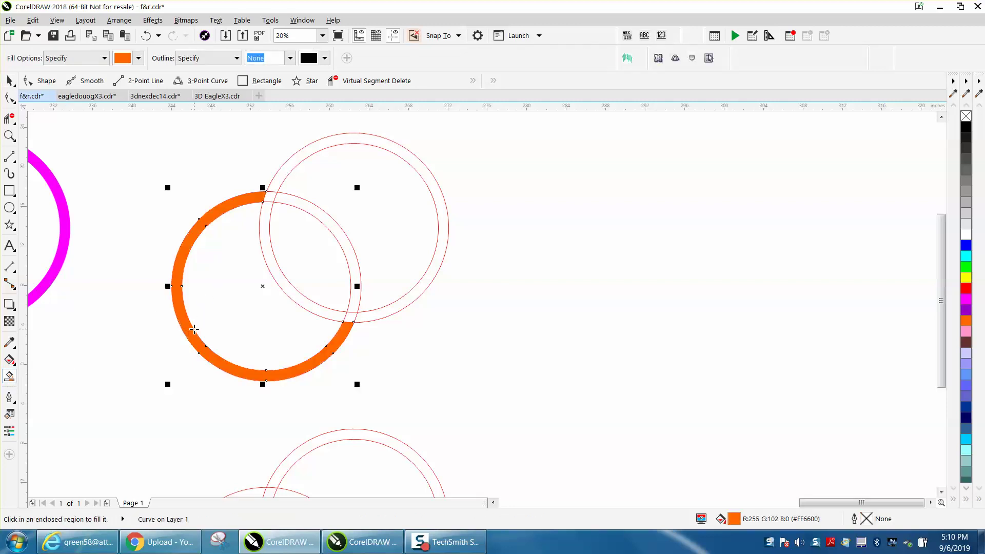
pyautogui.press('Right')
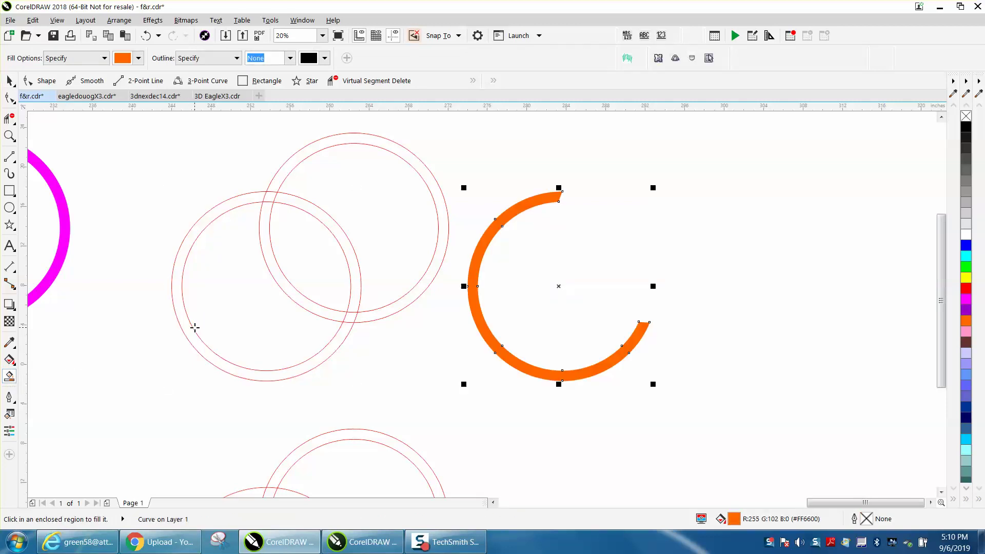
# Smart-fill the same ring's inner arc and upper crossing in orange, moving each piece 30 inches right to join the first
pyautogui.click(343, 240)
pyautogui.press('Right')
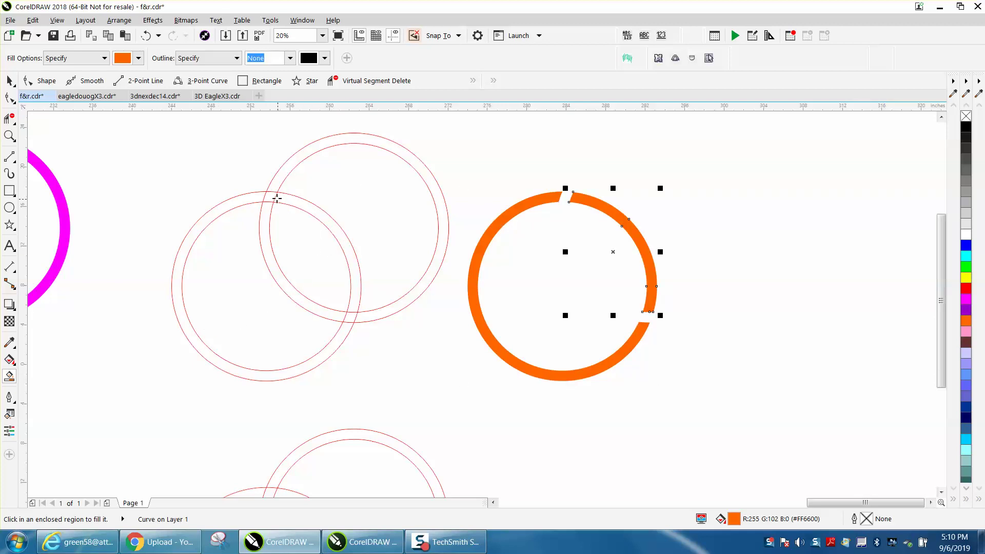
pyautogui.click(272, 196)
pyautogui.press('Right')
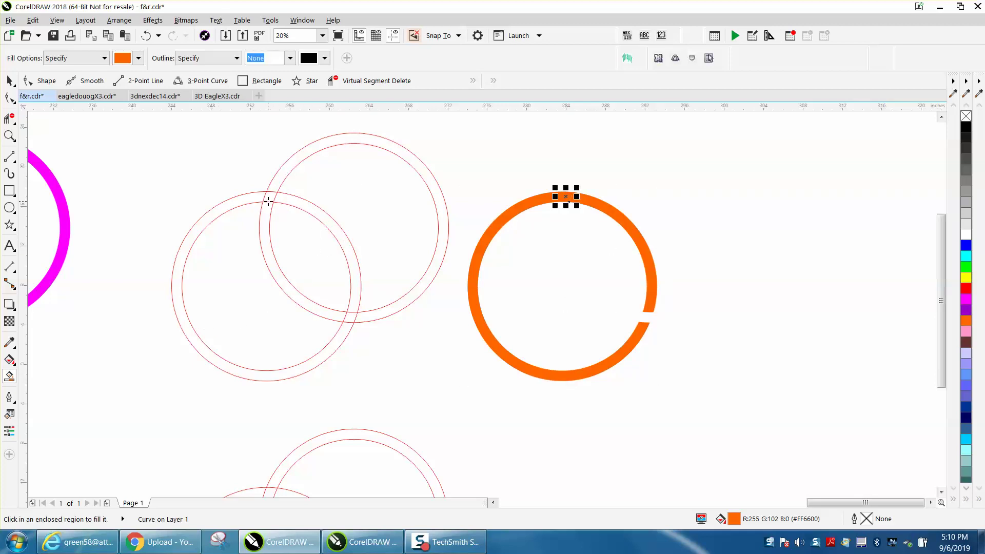
# Smart-fill the outer arc of the upper-right ring with purple and move the filled piece 30 inches right
pyautogui.click(139, 57)
pyautogui.click(166, 136)
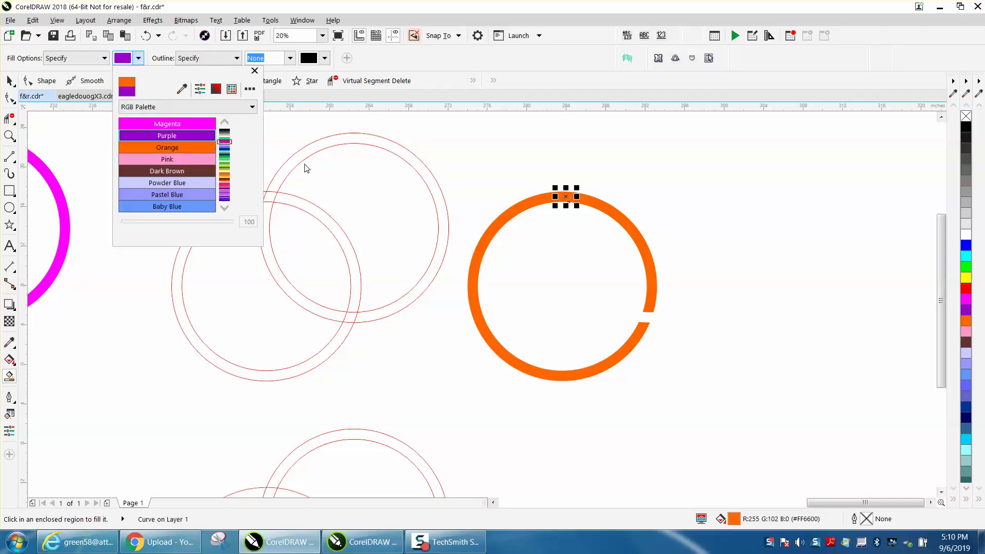
pyautogui.click(296, 162)
pyautogui.click(295, 162)
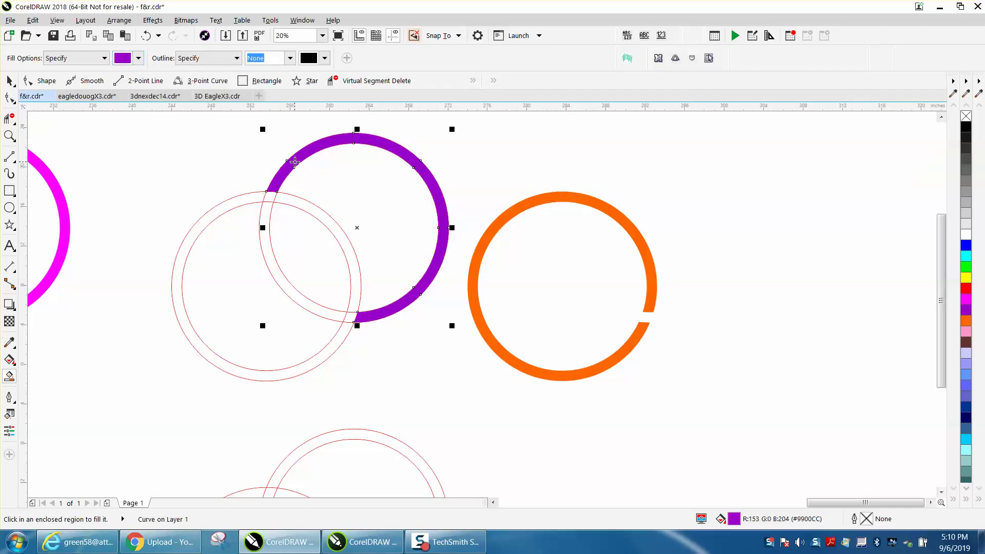
pyautogui.hotkey('ctrl', 'r')
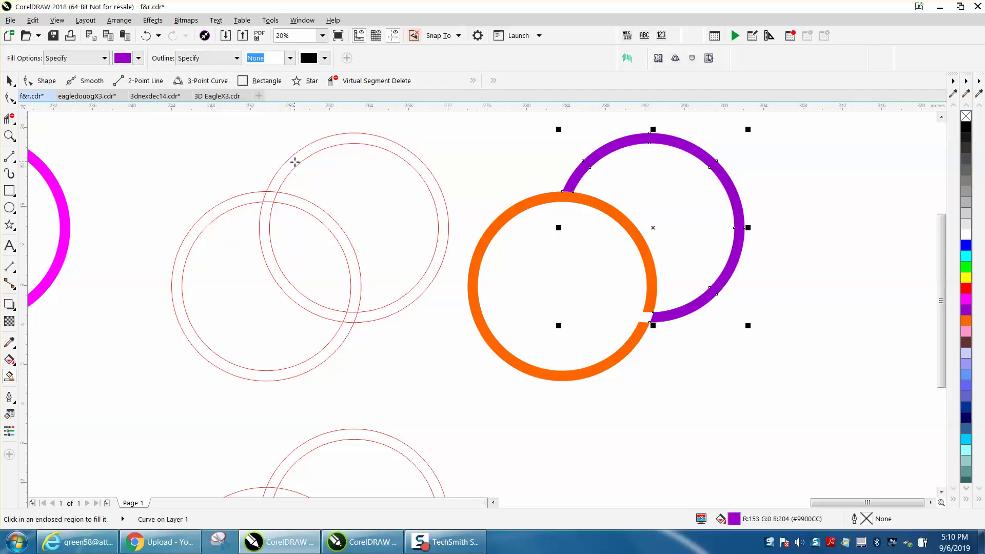
# Smart-fill the upper-right ring's inner arc and lower crossing in purple, moving each piece beside the orange ring
pyautogui.click(267, 224)
pyautogui.hotkey('ctrl', 'r')
pyautogui.click(351, 315)
pyautogui.hotkey('ctrl', 'r')
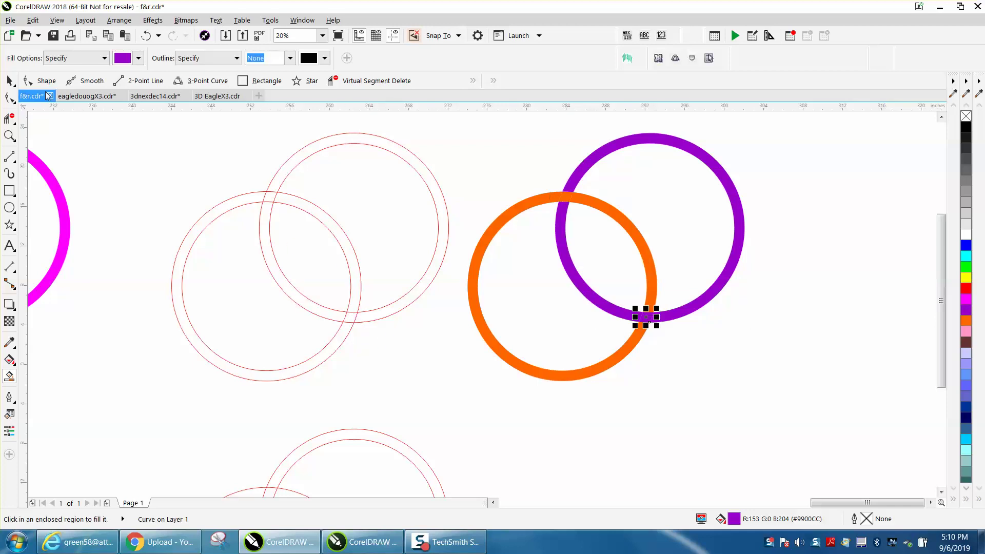
# Move the purple ring's arc and crossing pieces 30 inches right, separating them from the orange ring
pyautogui.click(10, 80)
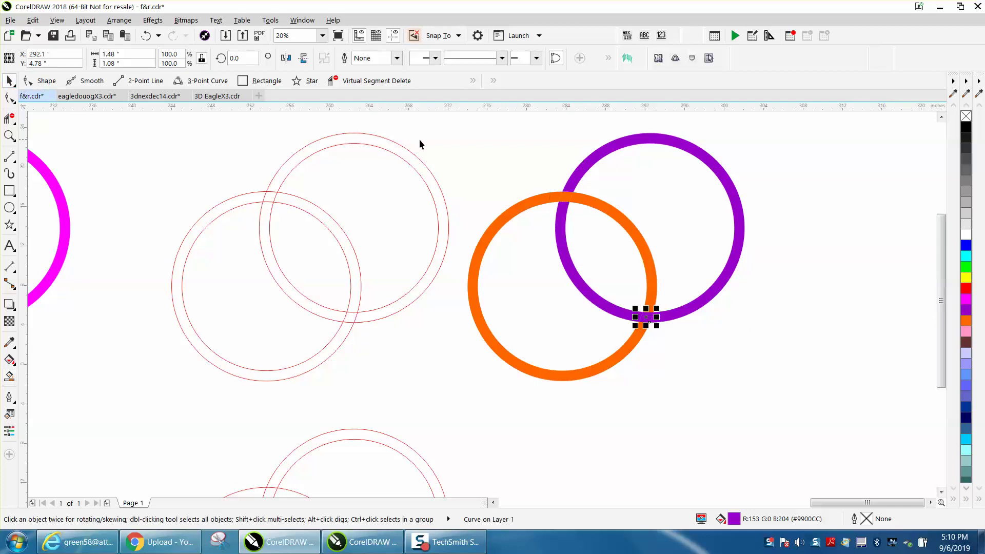
pyautogui.click(10, 136)
pyautogui.moveTo(434, 137); pyautogui.dragTo(851, 388)
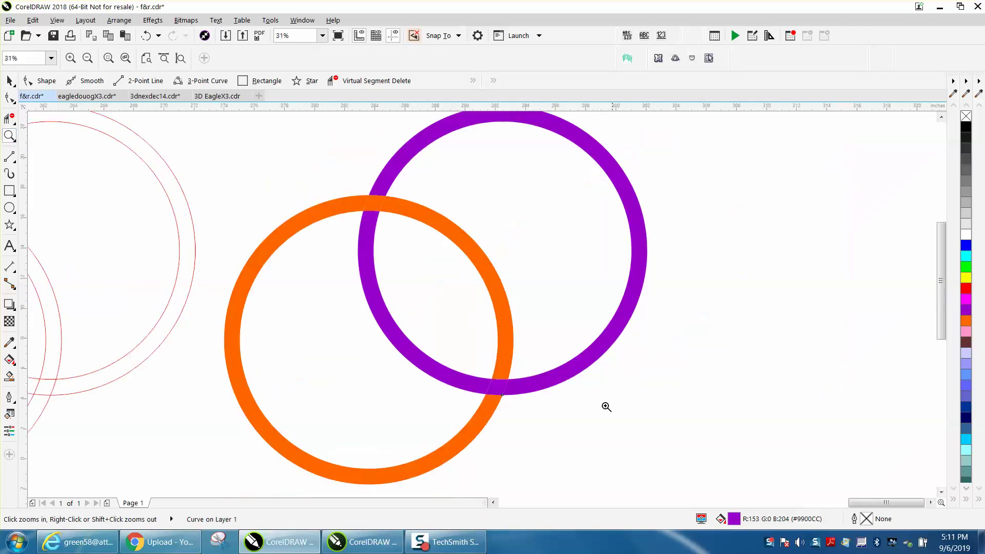
pyautogui.rightClick(514, 344)
pyautogui.click(10, 81)
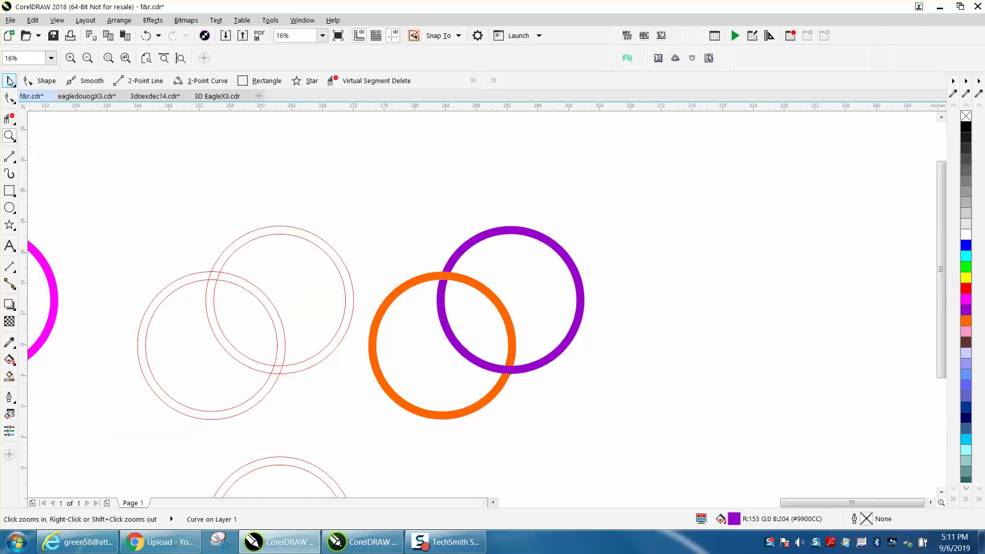
pyautogui.click(543, 248)
pyautogui.moveTo(542, 248); pyautogui.dragTo(774, 248)
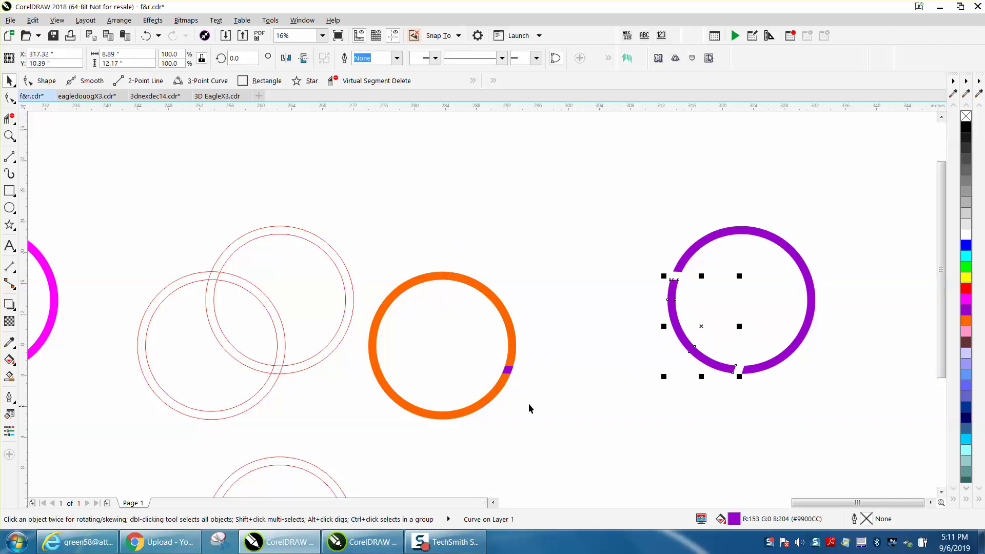
pyautogui.moveTo(509, 373); pyautogui.dragTo(740, 372)
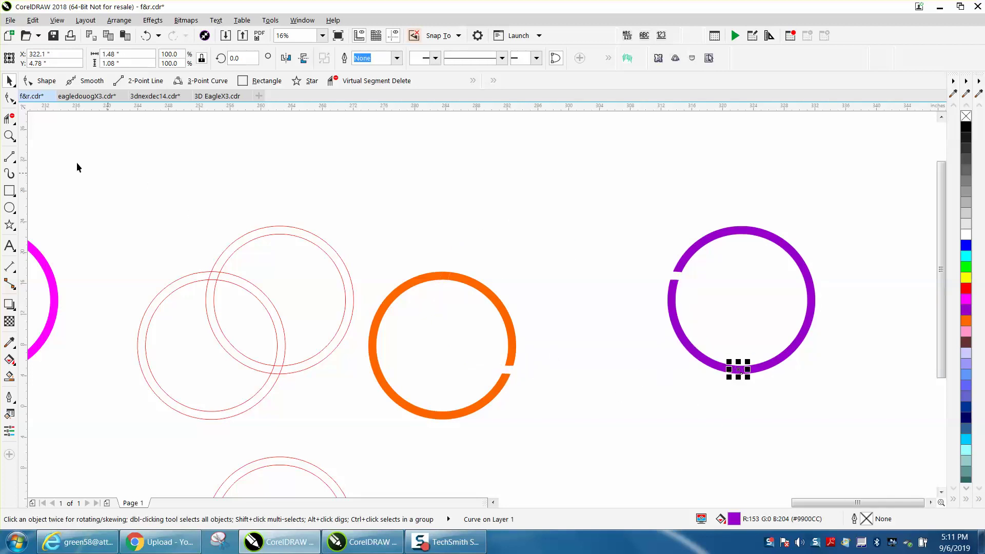
# Combine the three pieces of the purple ring into one curve
pyautogui.click(9, 136)
pyautogui.moveTo(707, 334); pyautogui.dragTo(769, 397)
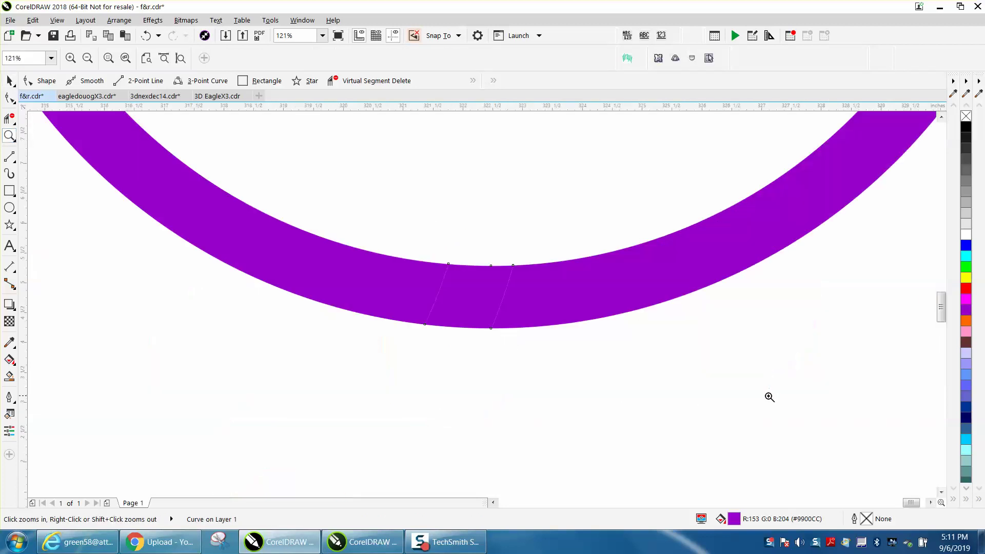
pyautogui.moveTo(357, 250); pyautogui.dragTo(573, 322)
pyautogui.scroll(-6, 594, 294)
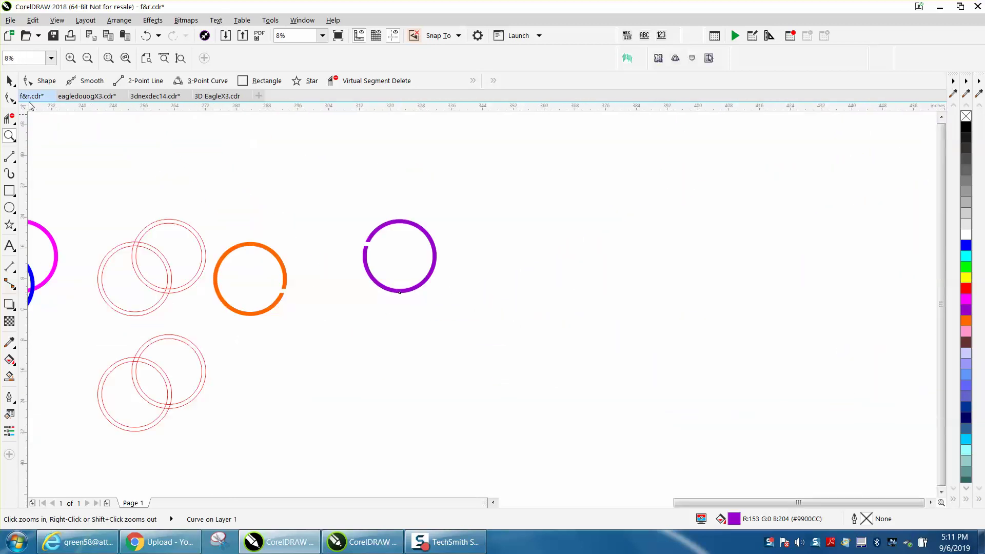
pyautogui.click(10, 80)
pyautogui.moveTo(340, 196); pyautogui.dragTo(513, 326)
pyautogui.click(119, 20)
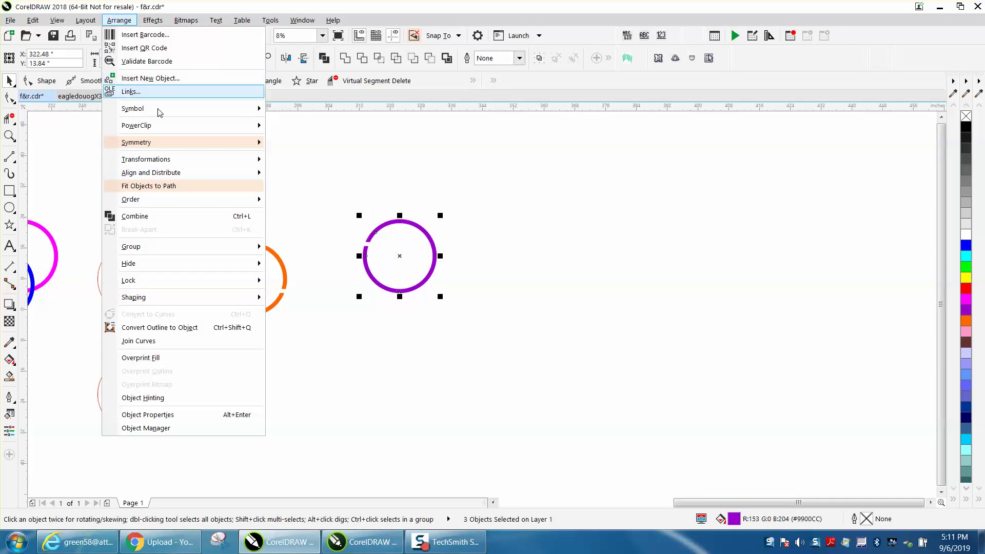
pyautogui.click(223, 216)
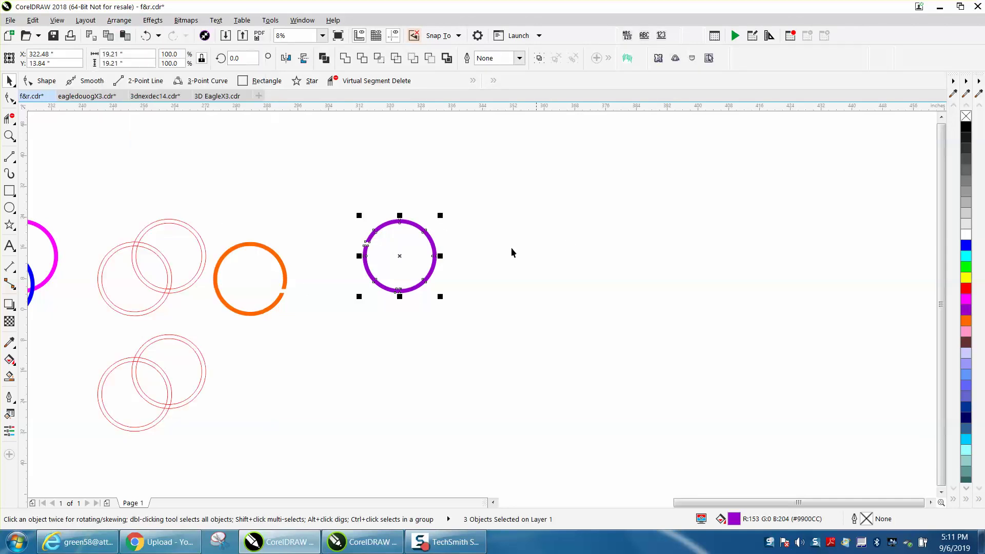
# Combine the three pieces of the orange ring into one curve
pyautogui.click(9, 136)
pyautogui.moveTo(383, 294); pyautogui.dragTo(442, 305)
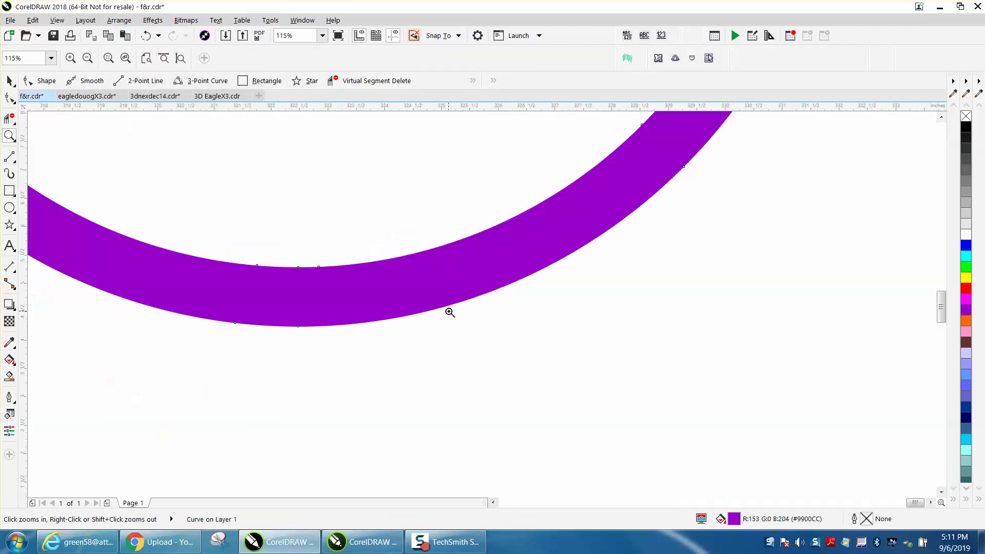
pyautogui.rightClick(455, 312)
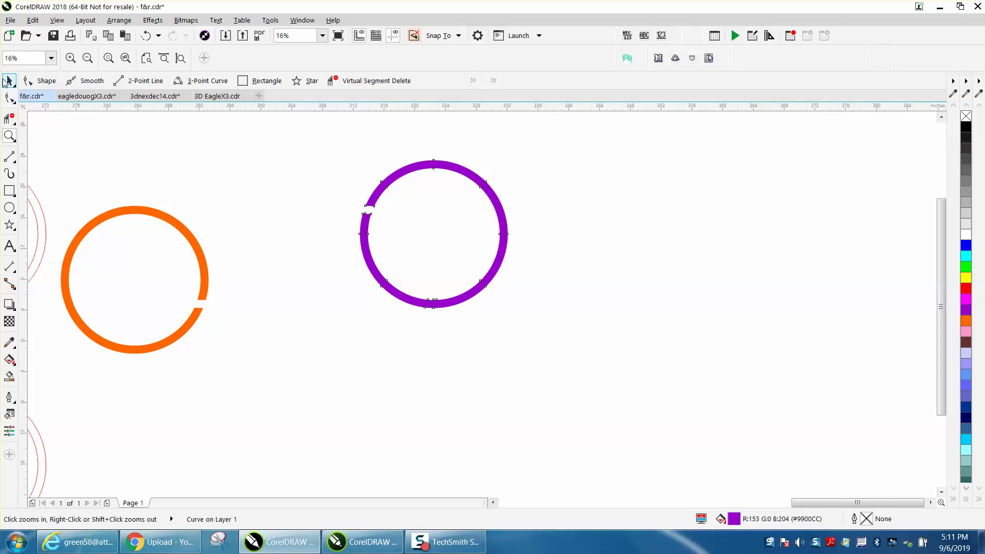
pyautogui.click(8, 80)
pyautogui.scroll(-1, 125, 147)
pyautogui.moveTo(74, 153); pyautogui.dragTo(224, 273)
pyautogui.click(119, 20)
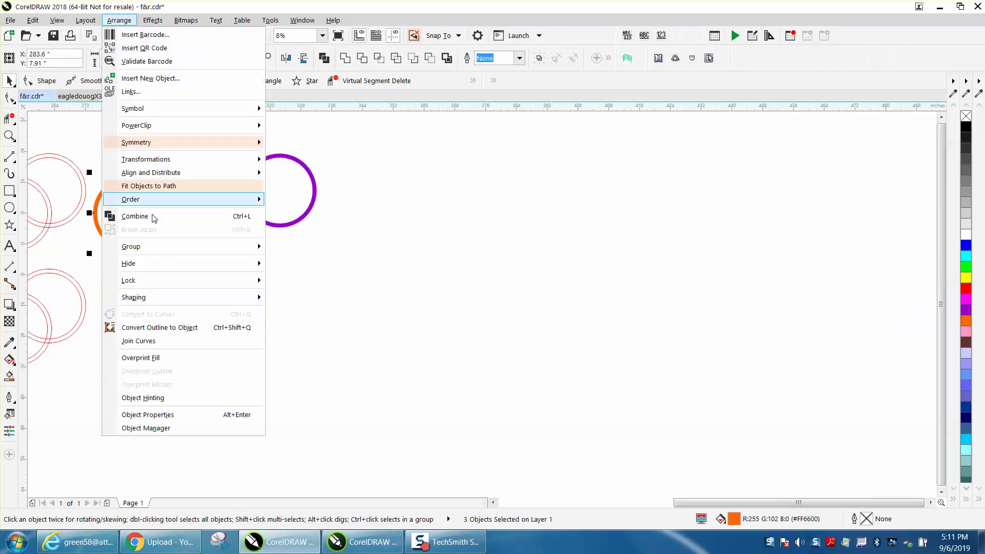
pyautogui.click(134, 216)
# Move the combined purple ring 30 inches left so that it interlocks with the orange ring
pyautogui.moveTo(235, 149); pyautogui.dragTo(374, 259)
pyautogui.press('Left')
pyautogui.scroll(-1, 378, 254)
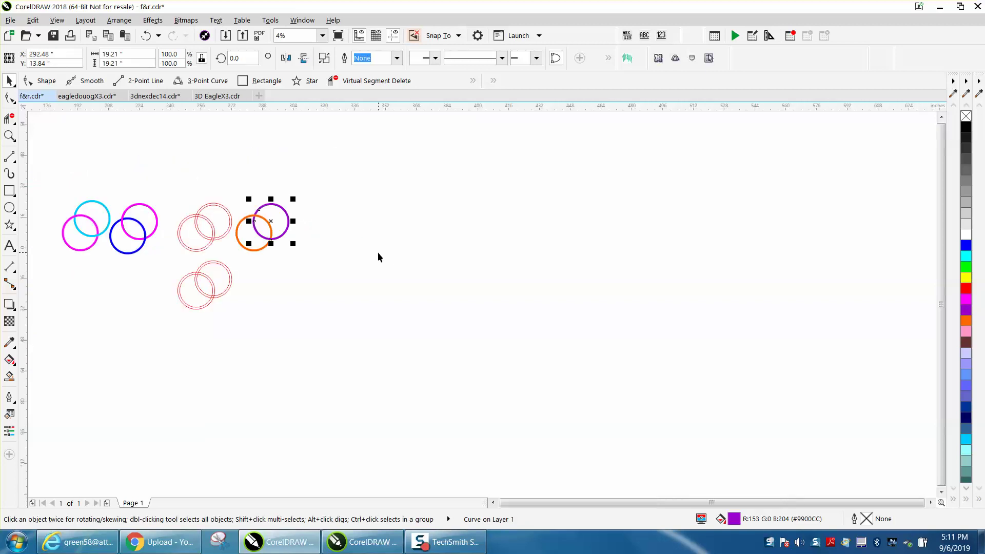
pyautogui.click(9, 135)
pyautogui.moveTo(232, 200); pyautogui.dragTo(396, 284)
pyautogui.rightClick(398, 286)
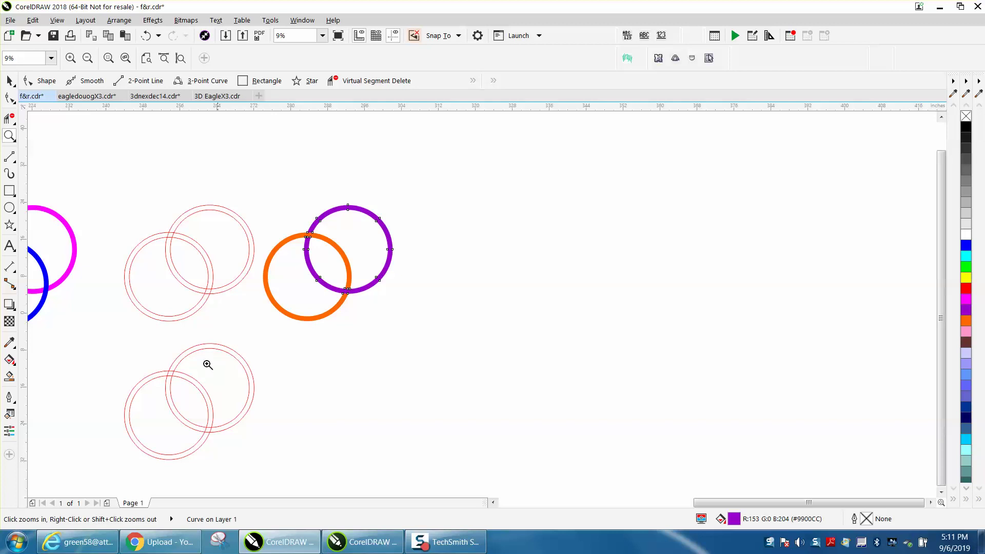
# Draw two short slanted lines across the lower pair's upper-right ring, one above and one below the upper crossing, the second about 4.7 inches long
pyautogui.rightClick(155, 287)
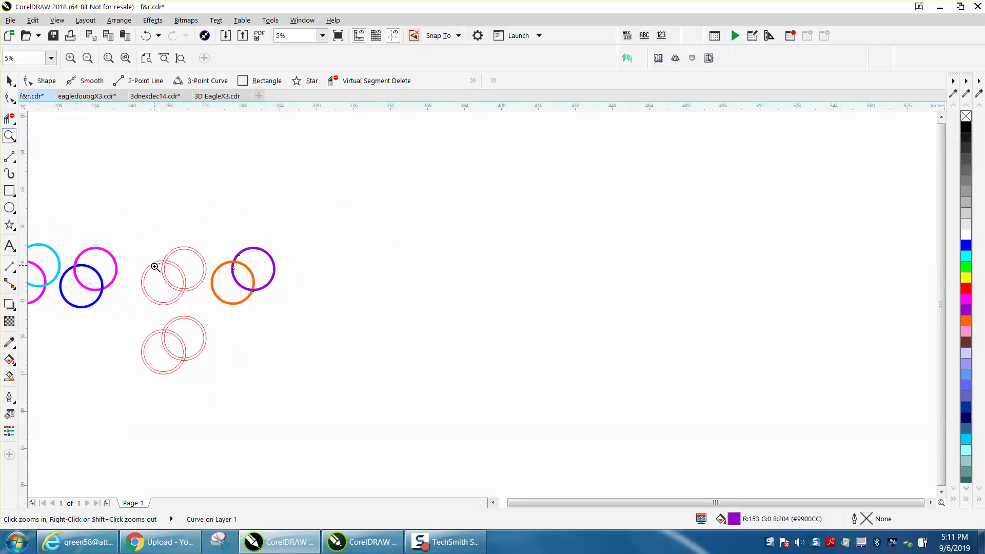
pyautogui.moveTo(137, 340); pyautogui.dragTo(280, 387)
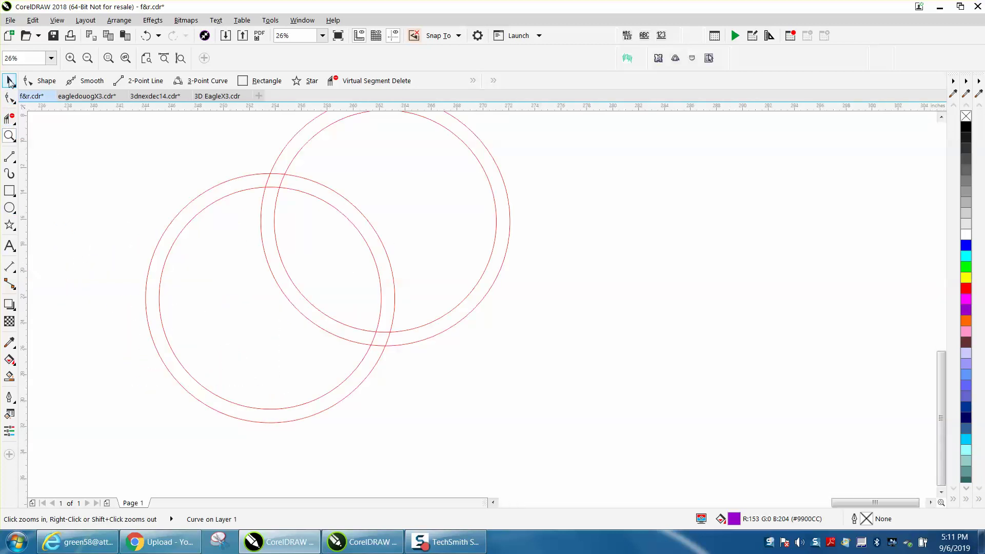
pyautogui.click(9, 81)
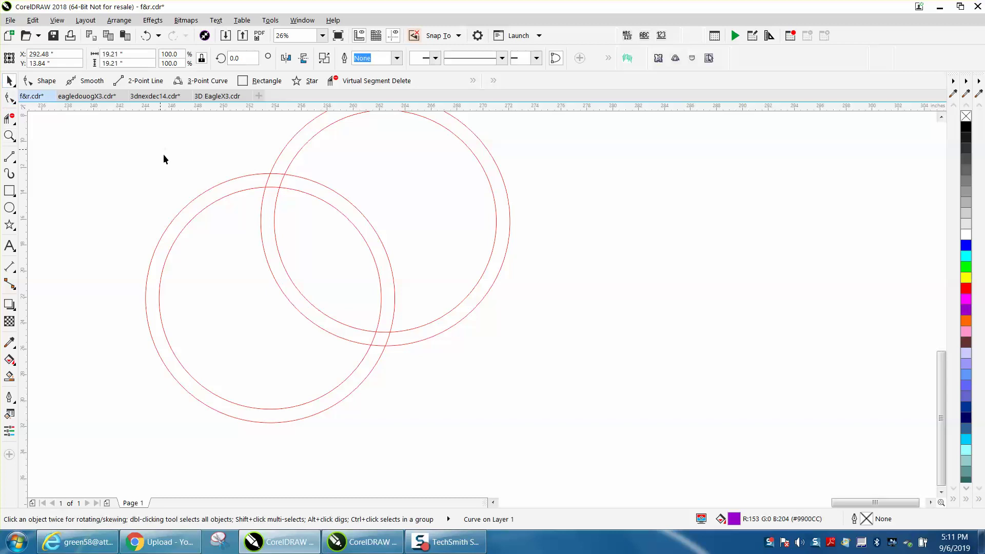
pyautogui.click(9, 157)
pyautogui.moveTo(269, 137); pyautogui.dragTo(322, 155)
pyautogui.moveTo(289, 221); pyautogui.dragTo(261, 222)
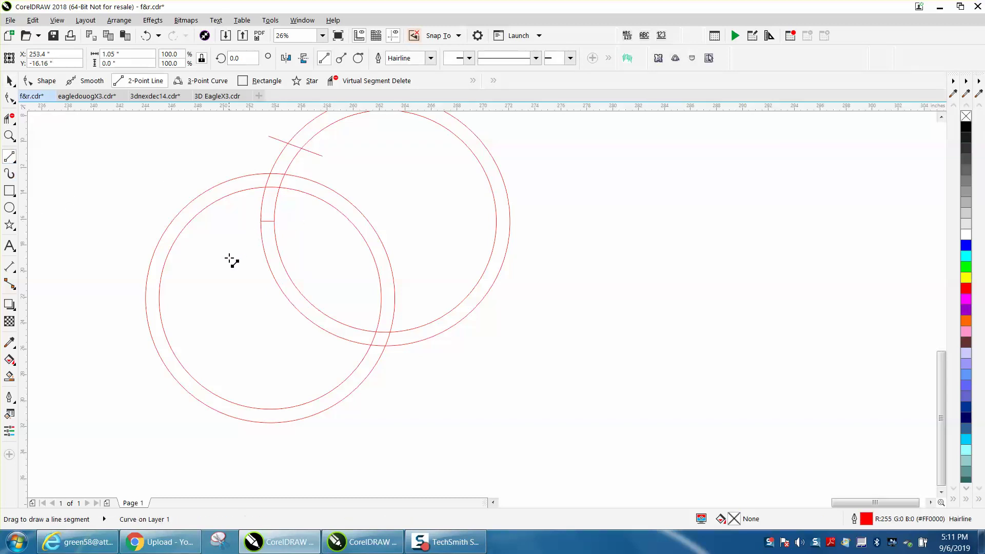
pyautogui.click(150, 40)
pyautogui.moveTo(295, 210); pyautogui.dragTo(239, 233)
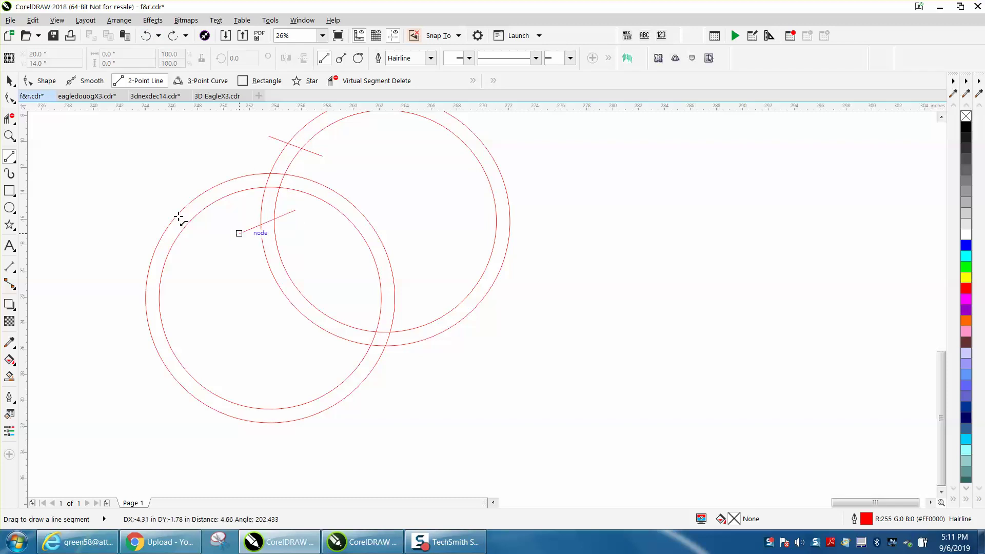
# Move both slanted lines and the upper-right ring's circles 30 inches right, away from the lower-left ring
pyautogui.click(10, 80)
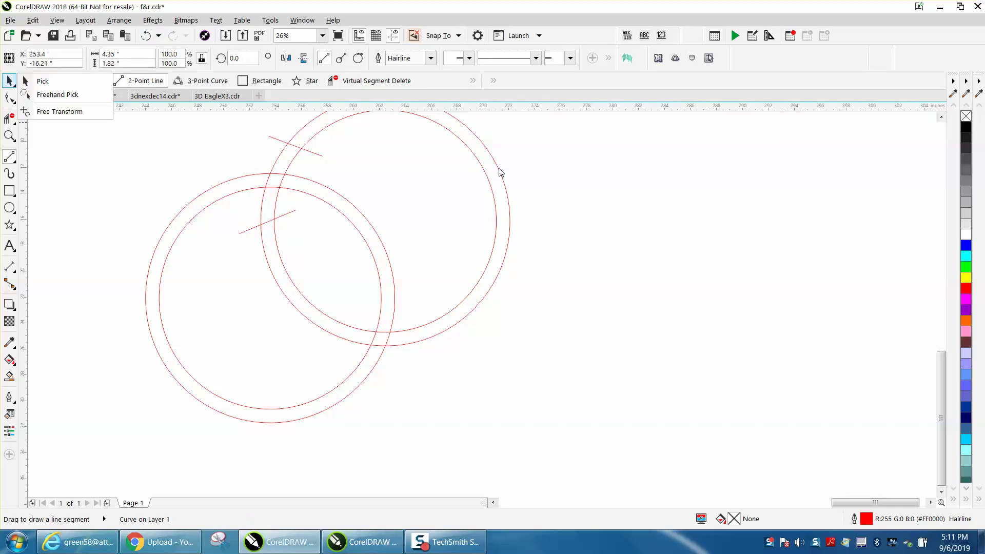
pyautogui.press('space')
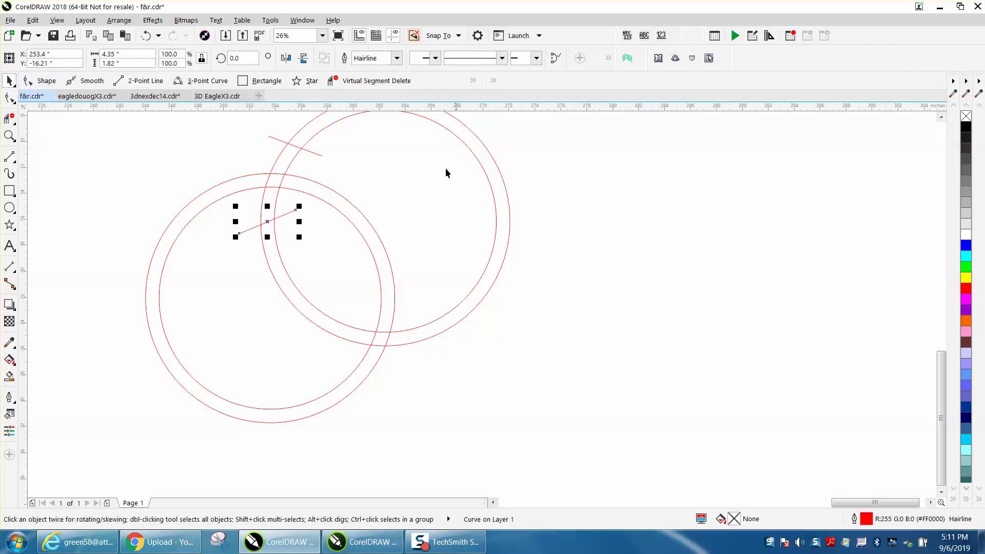
pyautogui.press('Right')
pyautogui.click(319, 154)
pyautogui.press('Right')
pyautogui.click(476, 158)
pyautogui.press('Right')
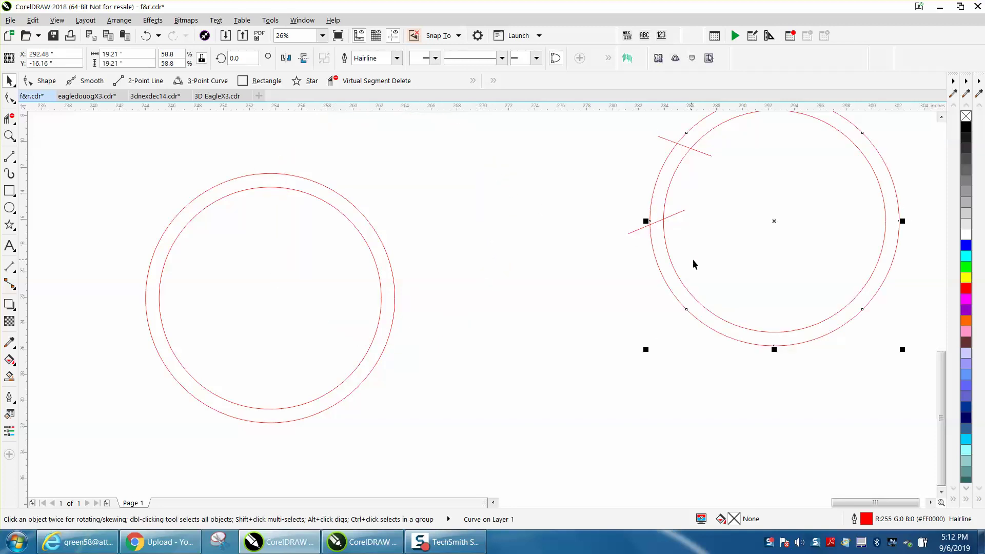
# Duplicate the moved ring's outer and inner circles 30 inches left, overlapping the lower-left ring
pyautogui.scroll(-2, 623, 242)
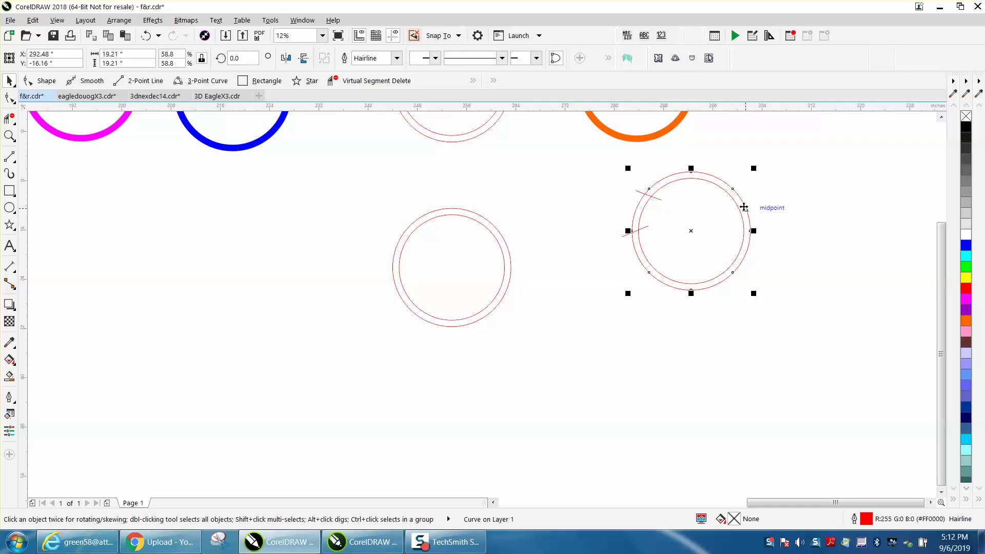
pyautogui.hotkey('ctrl', 'd')
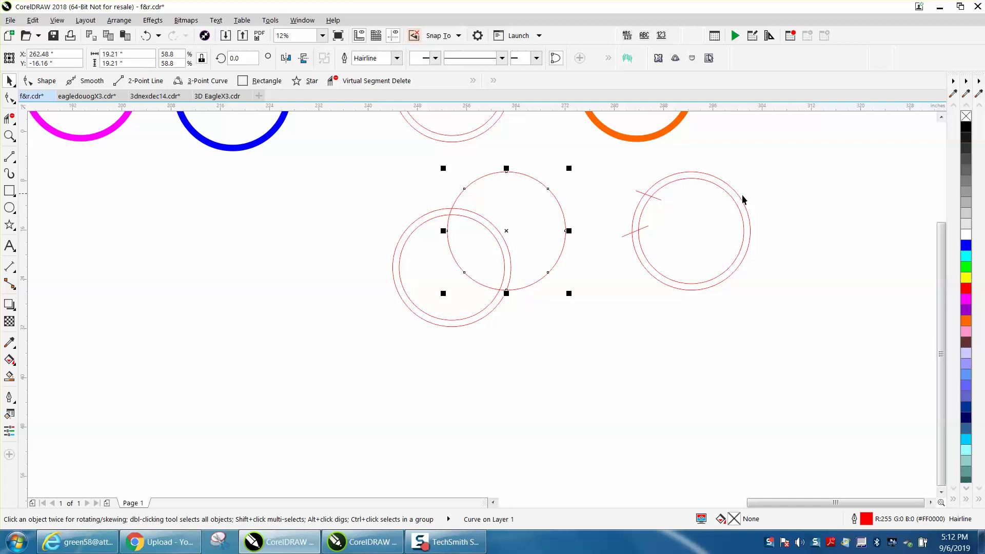
pyautogui.click(735, 206)
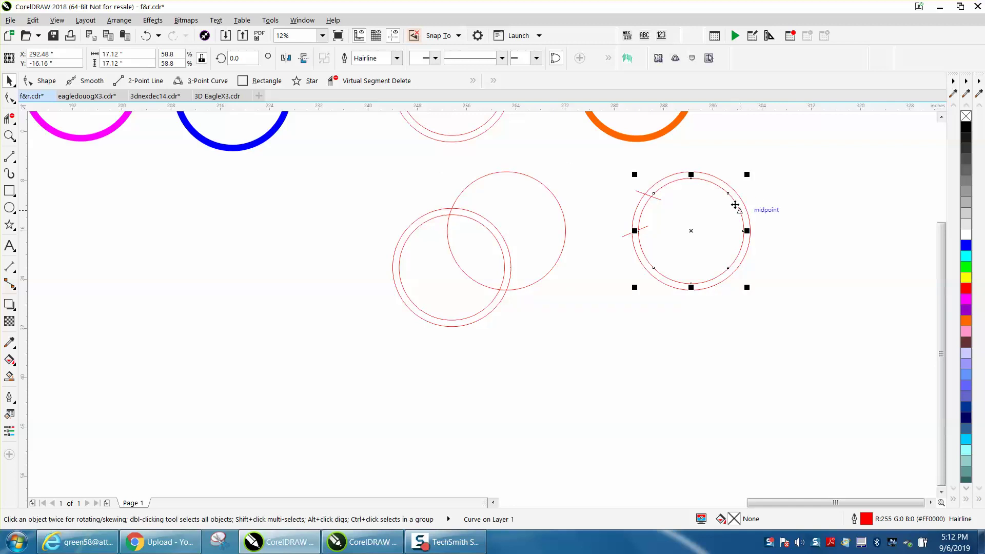
pyautogui.hotkey('ctrl', 'd')
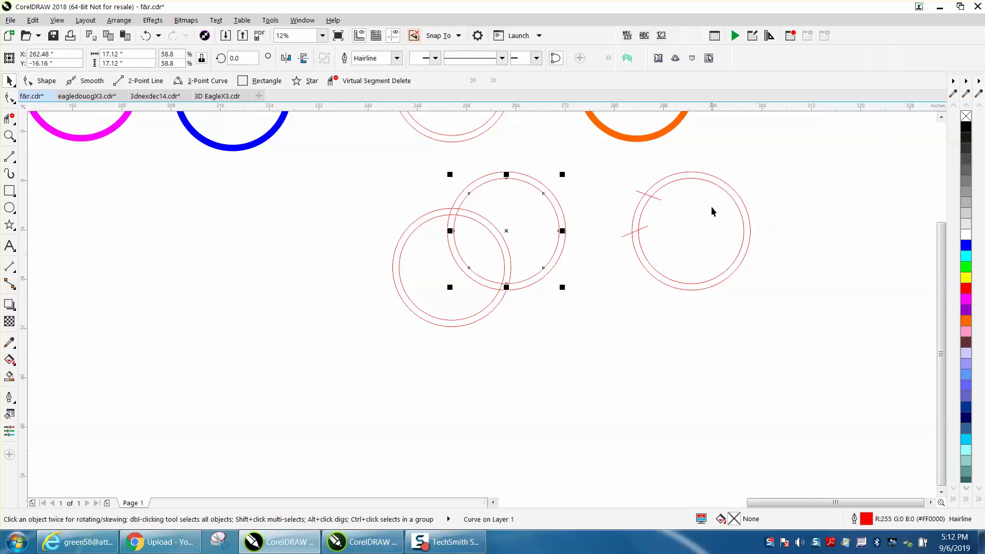
# Remove the moved ring's segments outside the two slanted lines with Virtual Segment Delete, and smart-fill the remaining arc in purple
pyautogui.click(9, 119)
pyautogui.moveTo(696, 297); pyautogui.dragTo(697, 300)
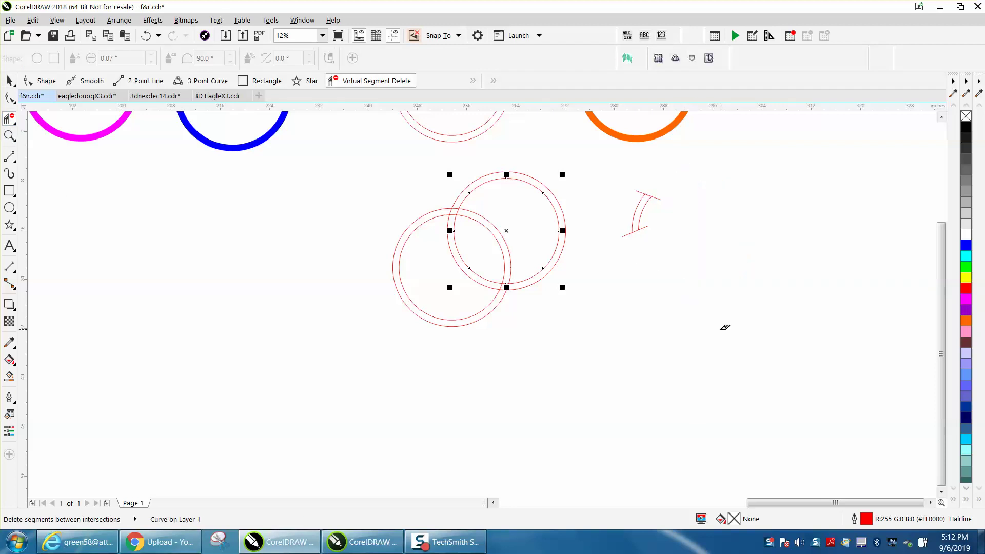
pyautogui.click(9, 81)
pyautogui.click(9, 376)
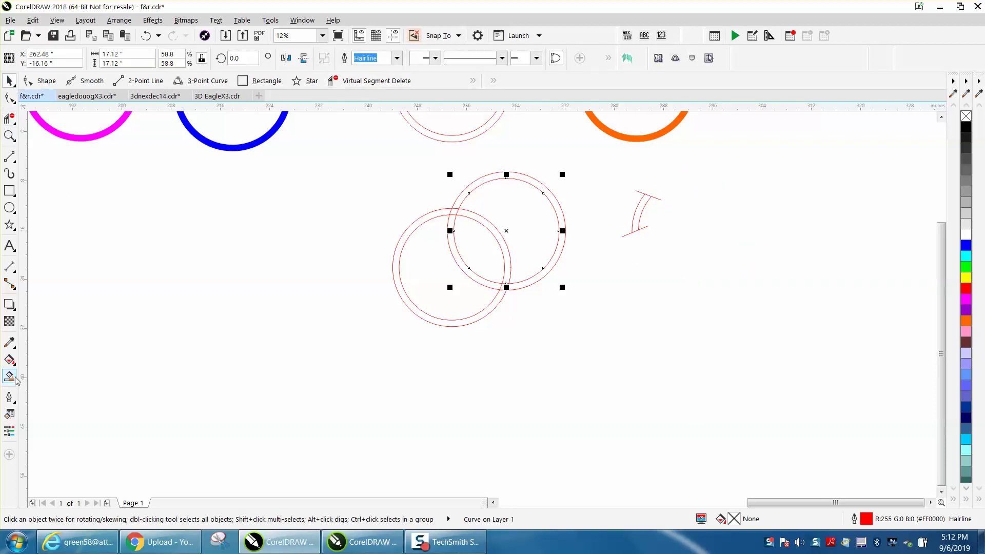
pyautogui.click(638, 220)
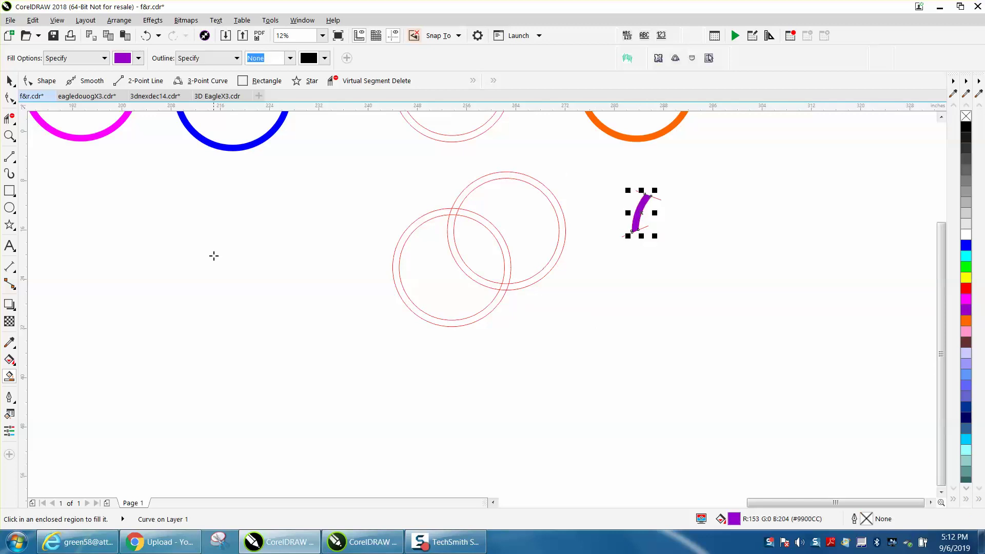
# Delete the two slanted lines at the ends of the purple arc piece
pyautogui.click(9, 81)
pyautogui.click(687, 297)
pyautogui.click(670, 273)
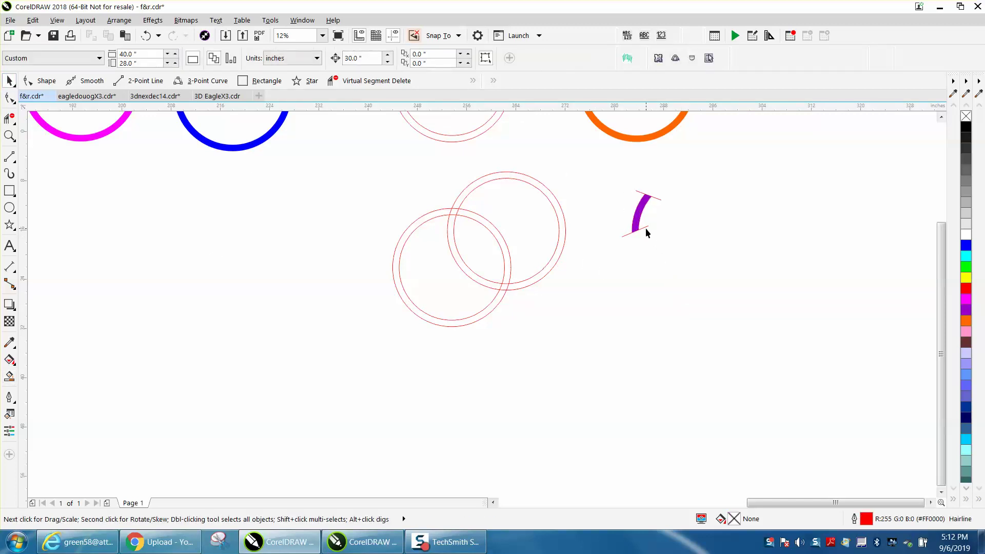
pyautogui.click(645, 228)
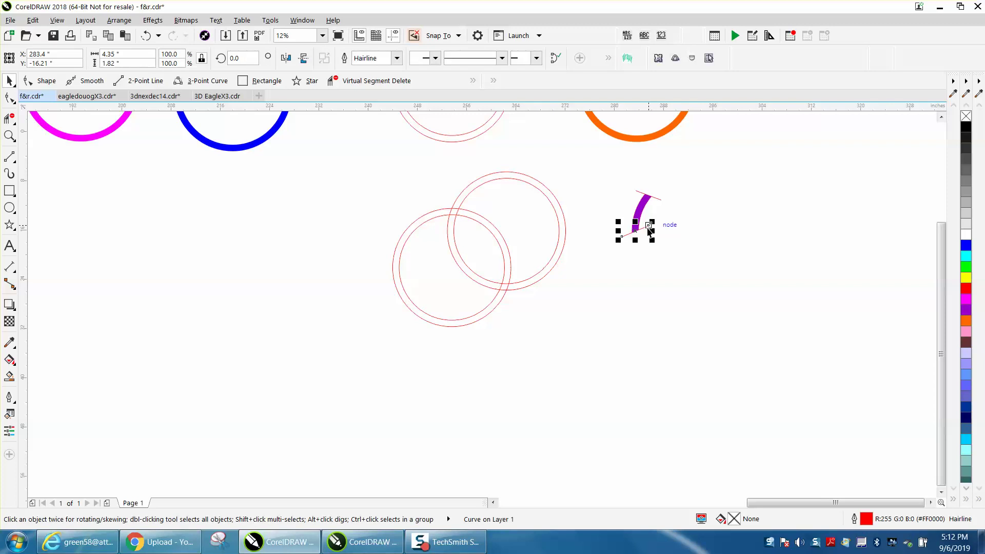
pyautogui.press('Delete')
pyautogui.click(658, 200)
pyautogui.press('Delete')
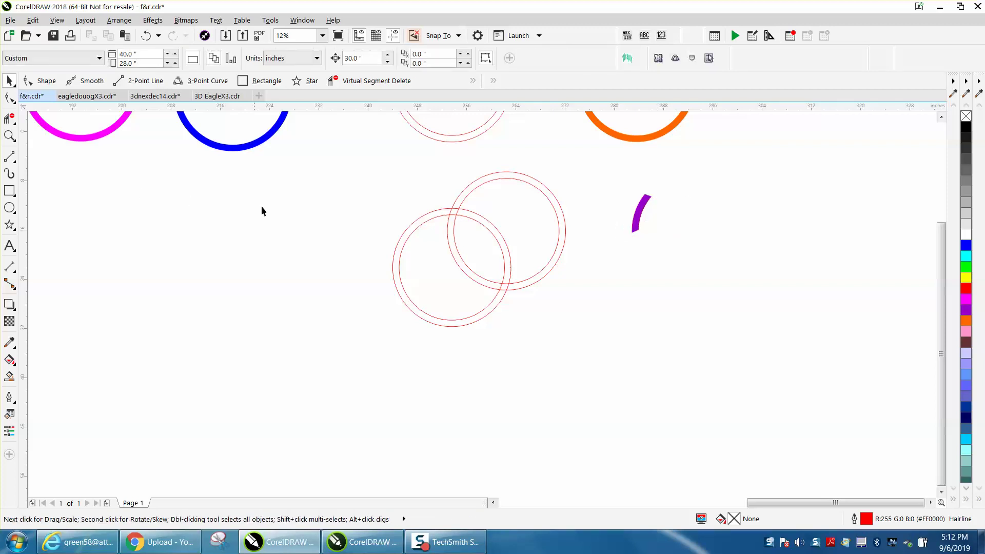
# Move the lower pair's lower-left ring outlines 30 inches left, clear of the other ring, and activate Smart Fill
pyautogui.click(9, 378)
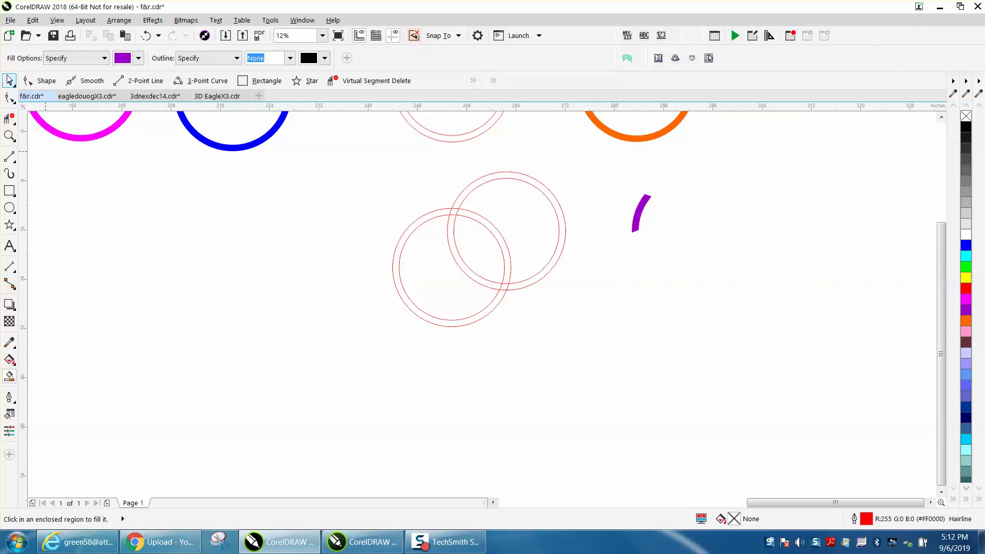
pyautogui.click(10, 81)
pyautogui.moveTo(532, 361); pyautogui.dragTo(533, 357)
pyautogui.press('Left')
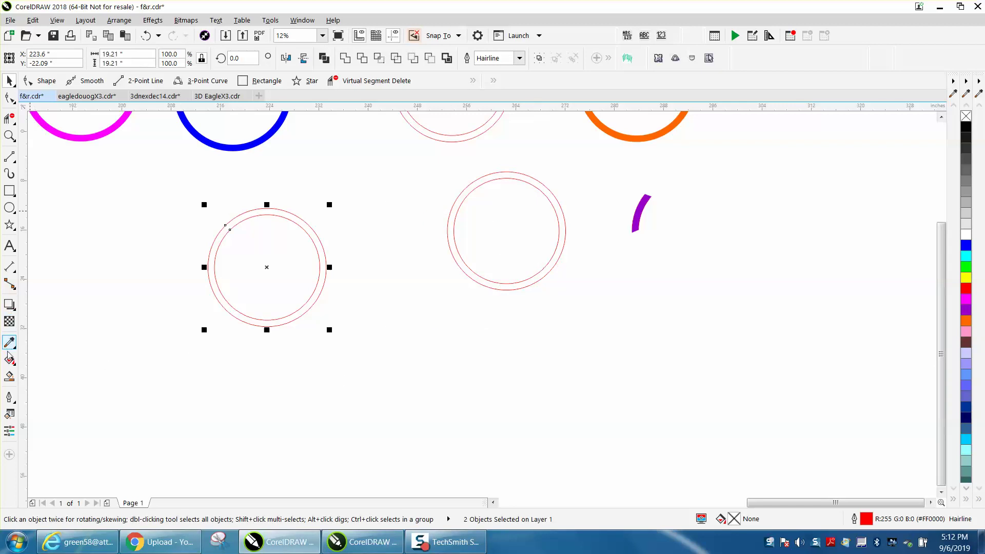
pyautogui.click(9, 377)
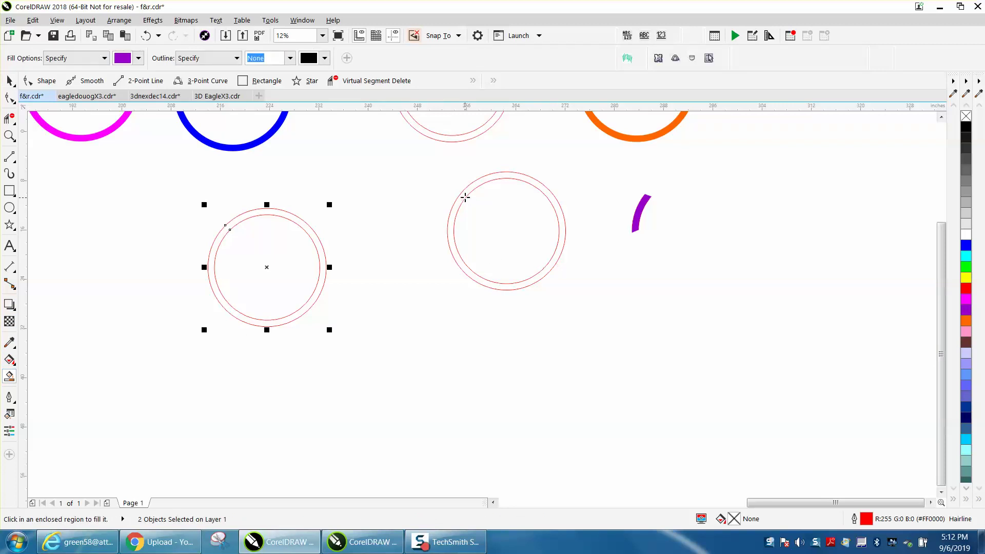
# Smart-fill the upper-right ring outline in purple and the separated left ring outline in orange
pyautogui.click(465, 198)
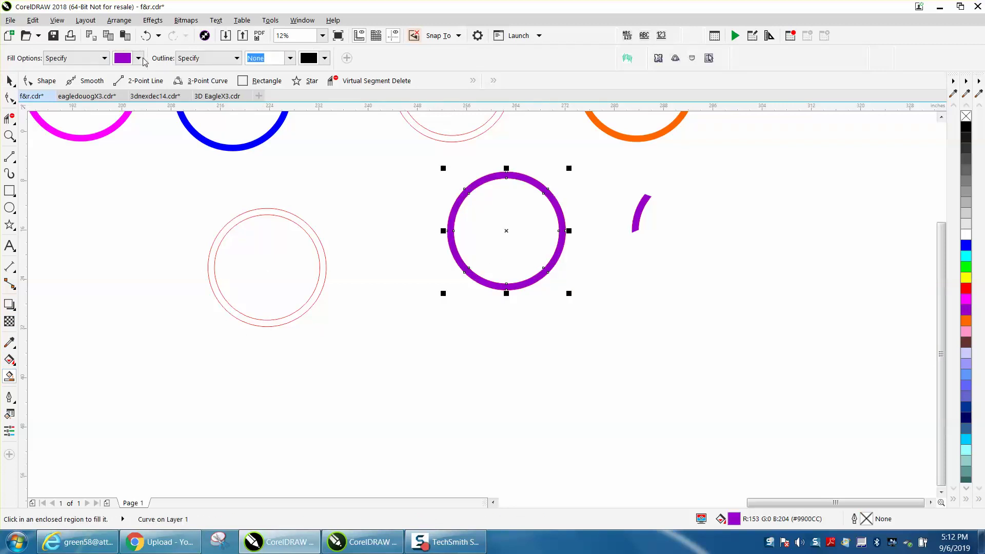
pyautogui.click(139, 58)
pyautogui.click(168, 147)
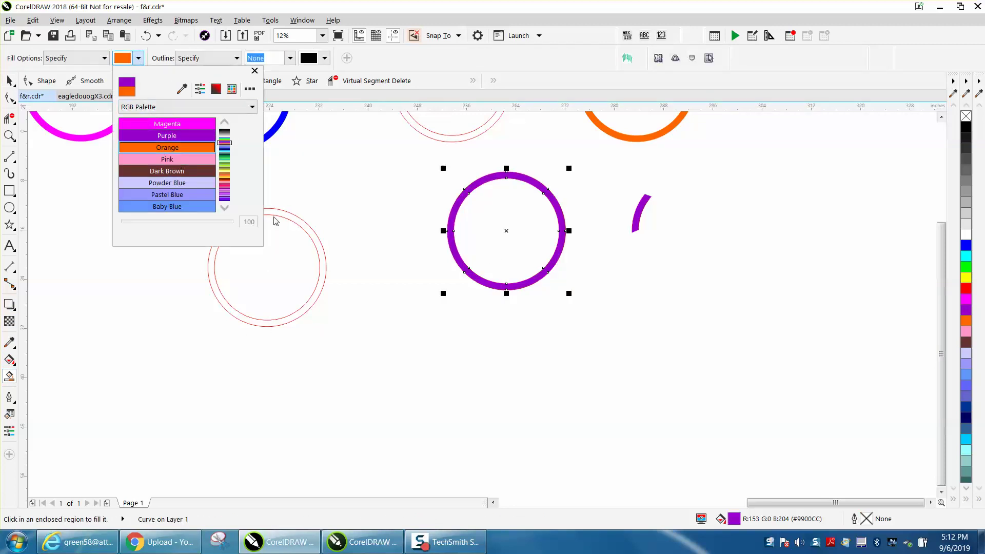
pyautogui.click(301, 226)
pyautogui.click(301, 224)
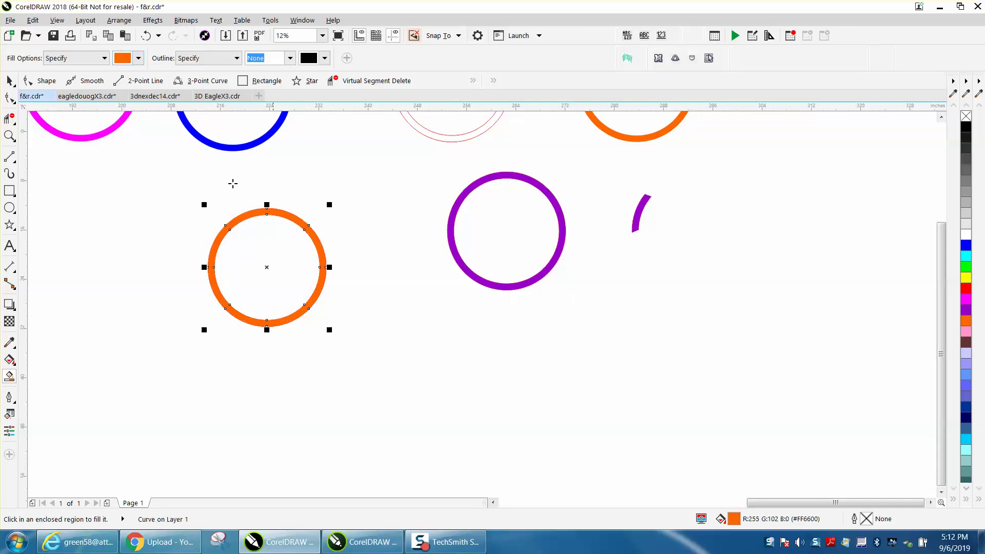
# Move the orange ring 30 inches right so it overlaps the purple ring, and delete the leftover circle outlines
pyautogui.click(9, 82)
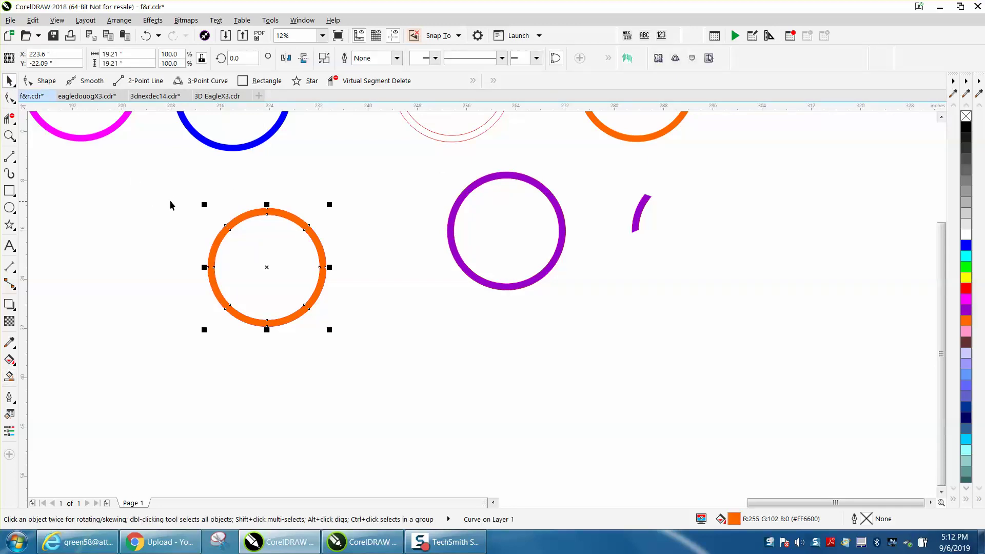
pyautogui.press('Right')
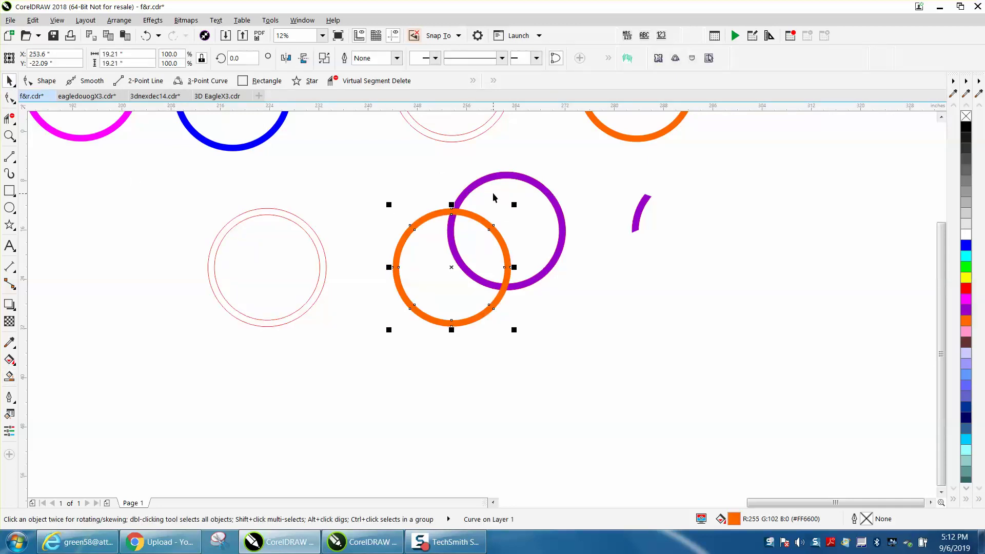
pyautogui.moveTo(201, 205); pyautogui.dragTo(365, 328)
pyautogui.press('Delete')
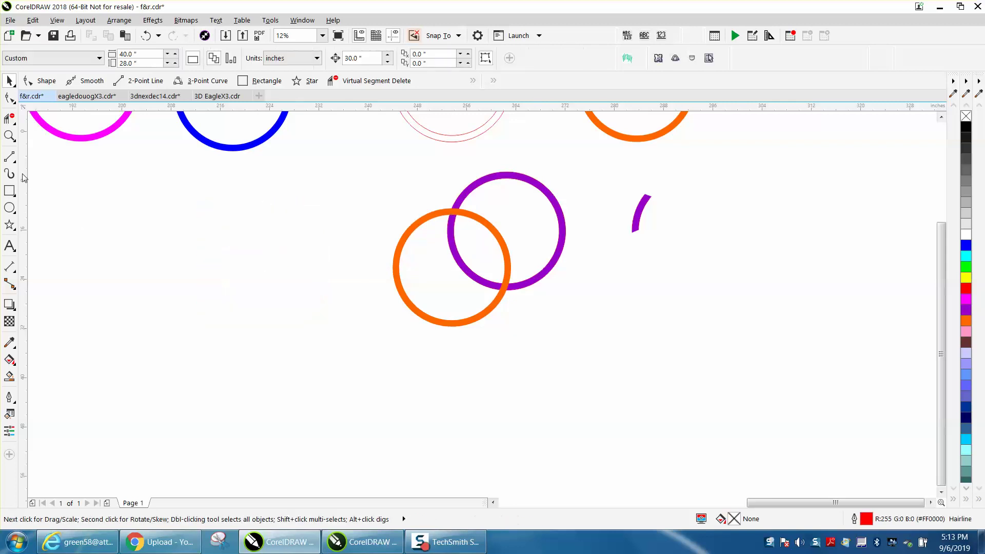
# Move the separate purple arc piece 30 inches left onto the upper ring crossing and bring it to the front
pyautogui.click(10, 135)
pyautogui.moveTo(358, 183); pyautogui.dragTo(593, 362)
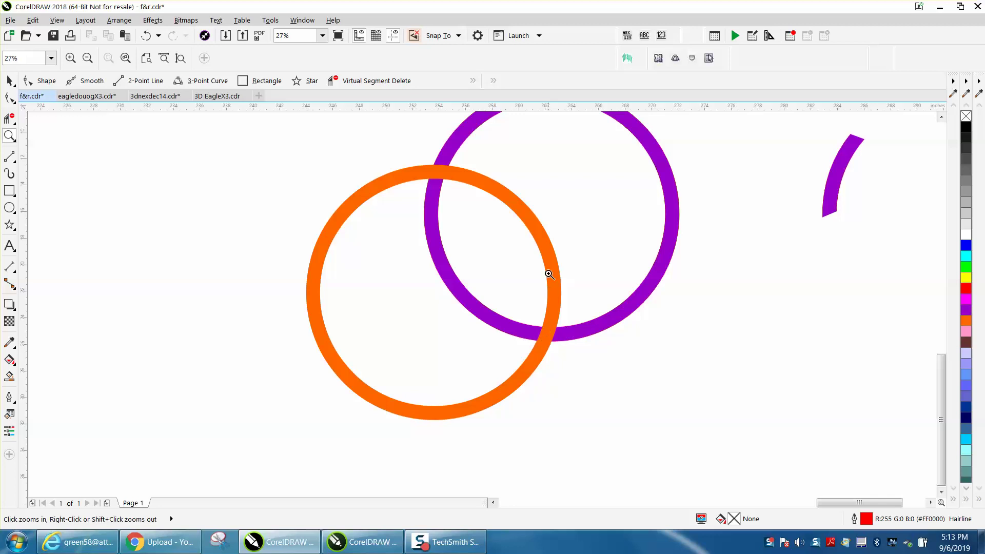
pyautogui.click(9, 81)
pyautogui.click(837, 179)
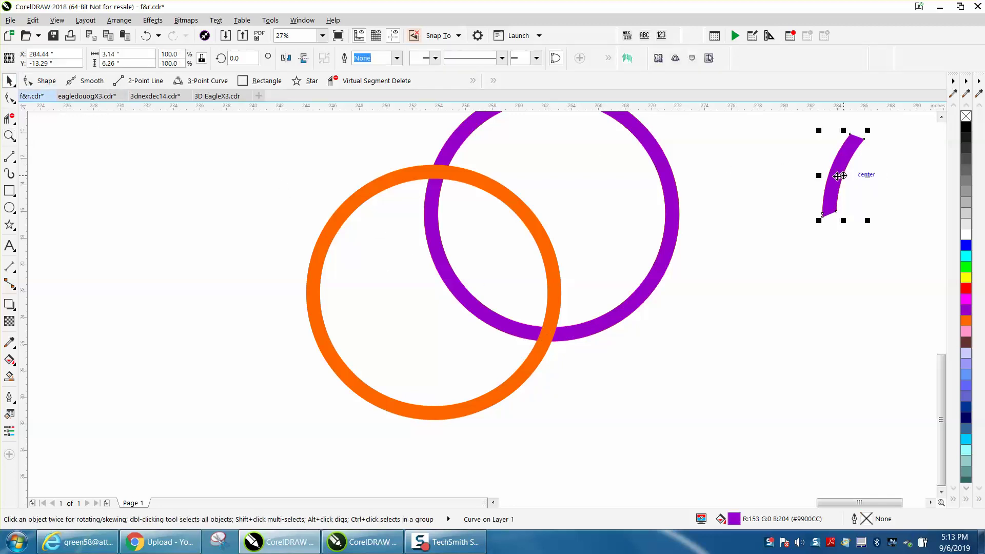
pyautogui.hotkey('ctrl', 'z')
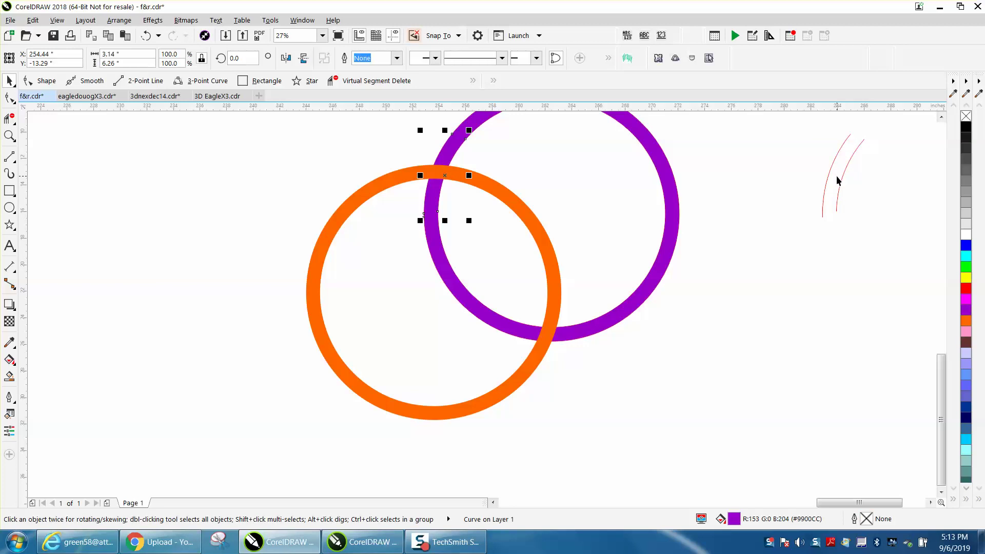
pyautogui.hotkey('ctrl', 'Home')
# Delete the two leftover red arc outlines beside the lower pair of interlocked rings
pyautogui.scroll(-2, 860, 182)
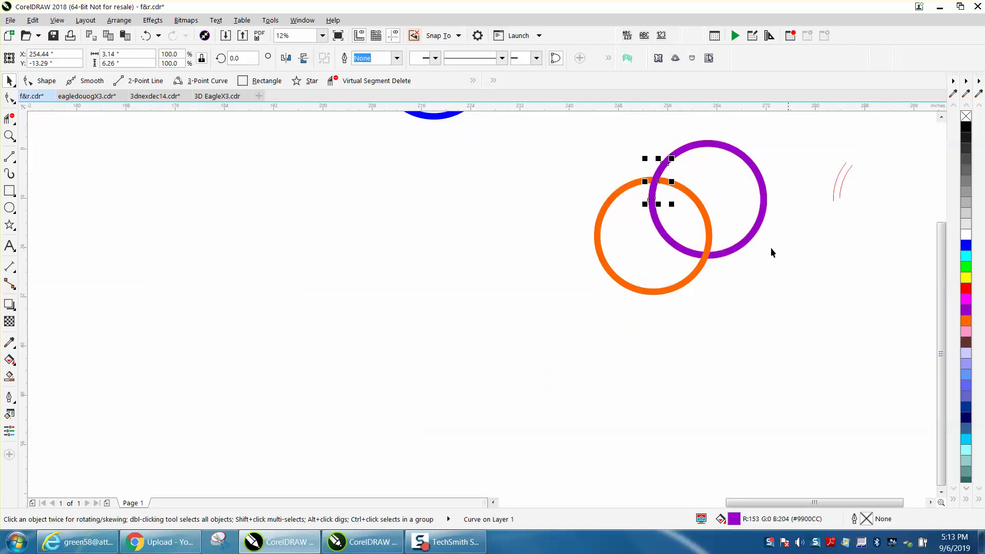
pyautogui.click(10, 136)
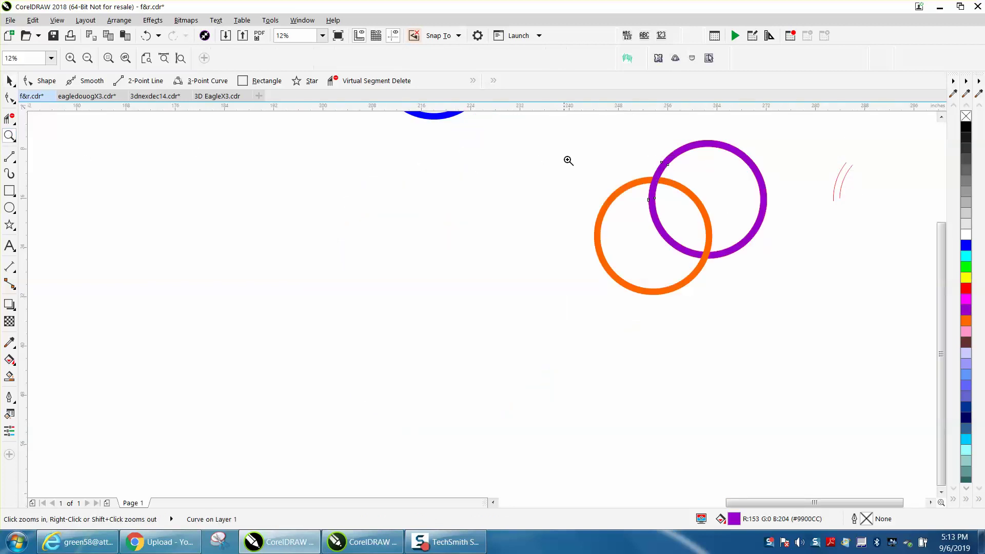
pyautogui.moveTo(590, 129); pyautogui.dragTo(813, 283)
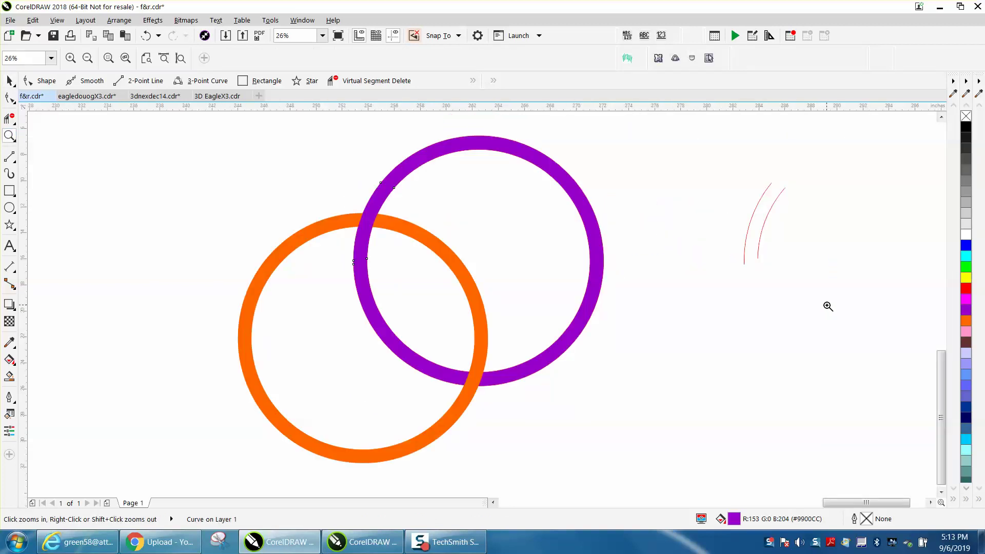
pyautogui.moveTo(362, 174); pyautogui.dragTo(436, 212)
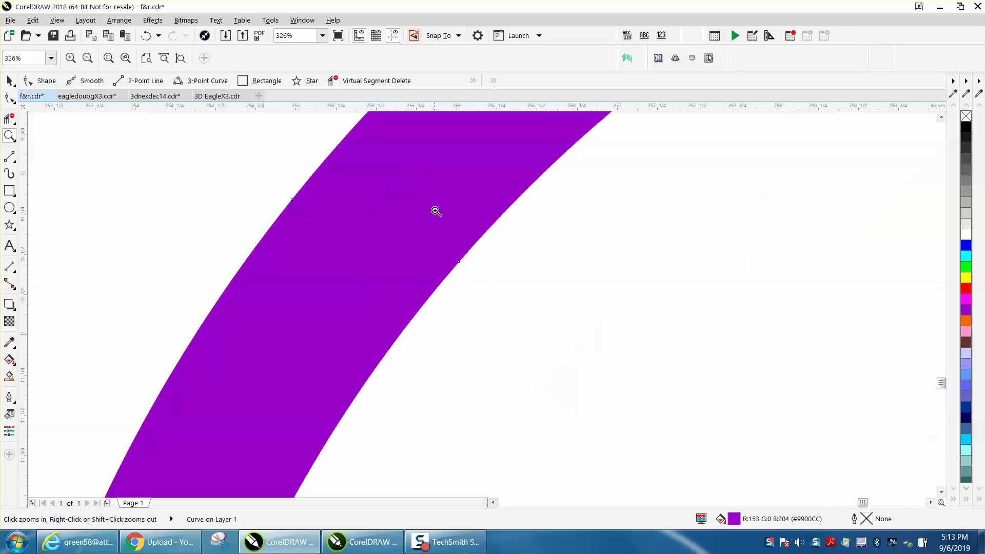
pyautogui.scroll(-6, 435, 211)
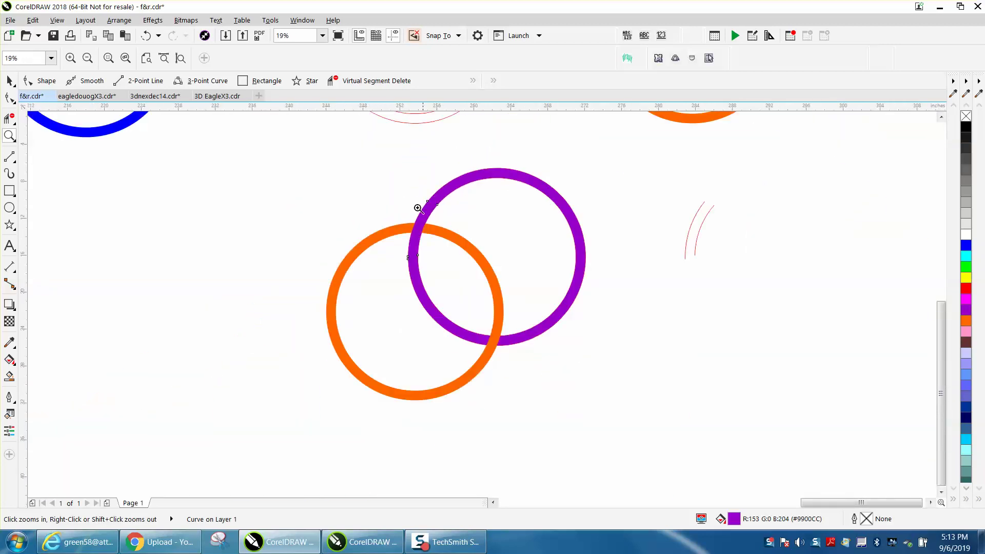
pyautogui.click(10, 81)
pyautogui.scroll(2, 318, 223)
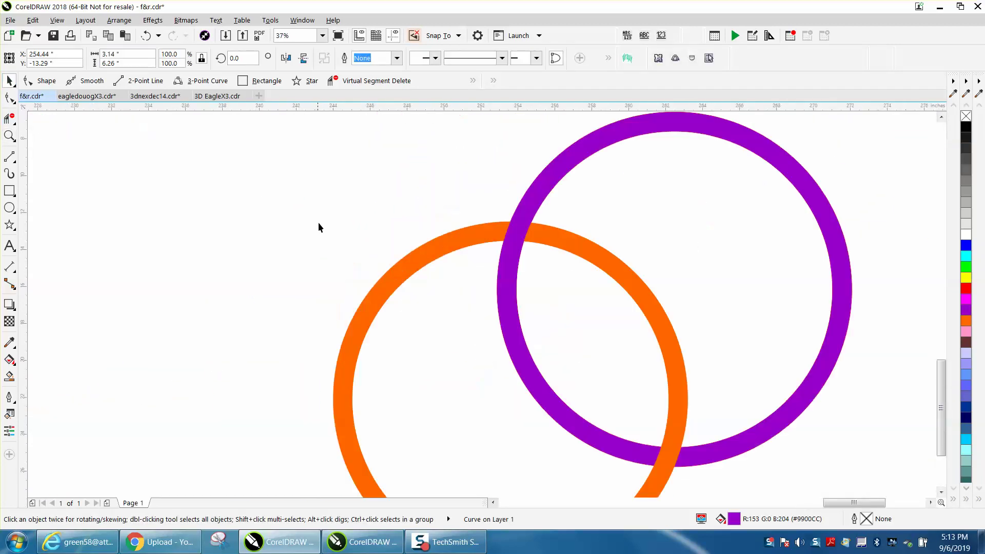
pyautogui.scroll(-4, 445, 216)
pyautogui.moveTo(564, 191); pyautogui.dragTo(614, 237)
pyautogui.press('Delete')
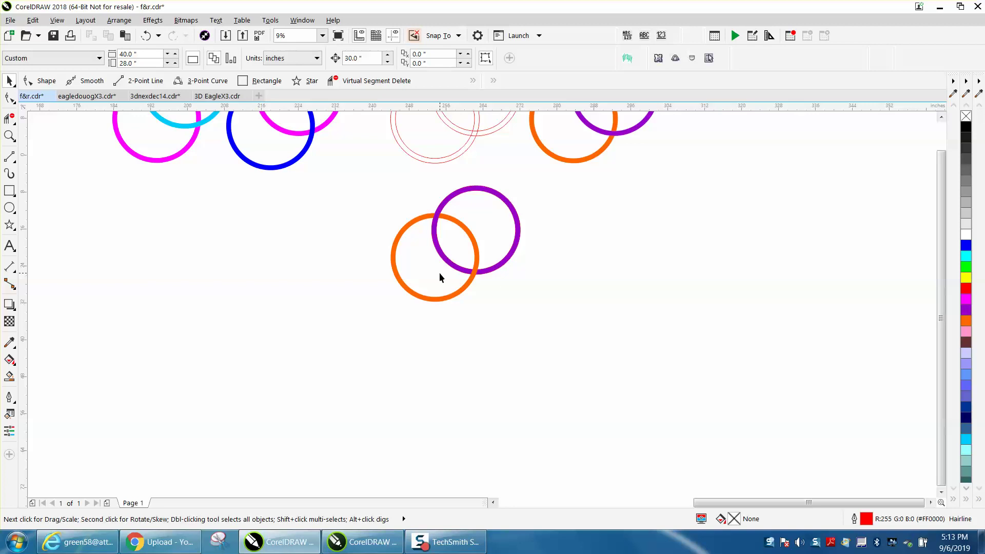
# Examine the upper crossing of the lower orange and purple pair, the overlapping circle outlines, and all the finished ring pairs
pyautogui.click(14, 137)
pyautogui.moveTo(422, 200); pyautogui.dragTo(483, 267)
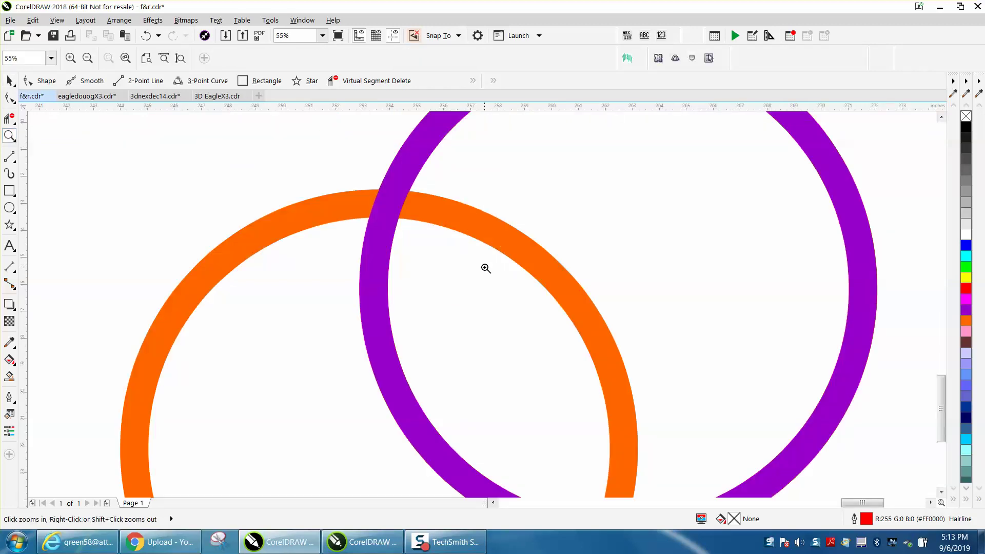
pyautogui.rightClick(457, 255)
pyautogui.rightClick(460, 252)
pyautogui.rightClick(464, 250)
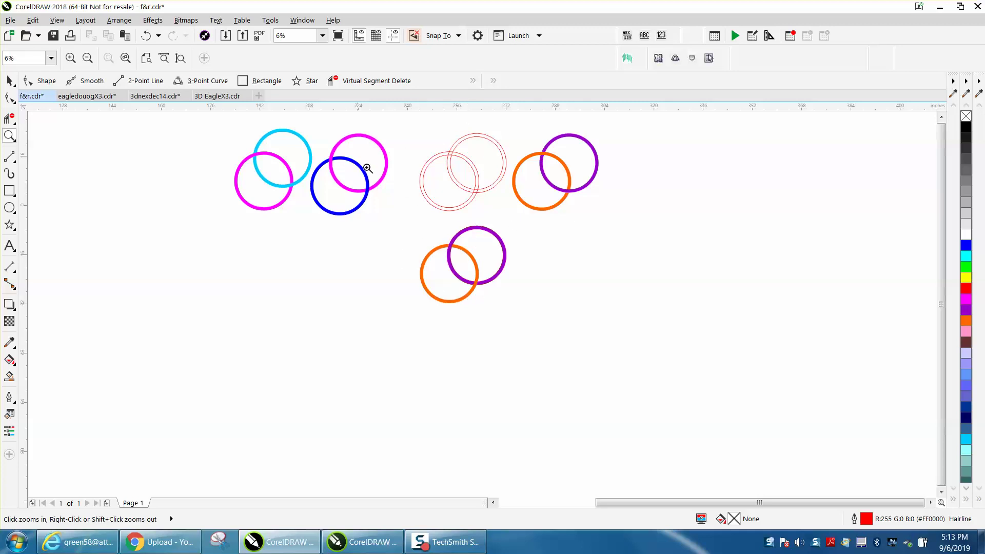
pyautogui.moveTo(411, 146); pyautogui.dragTo(547, 229)
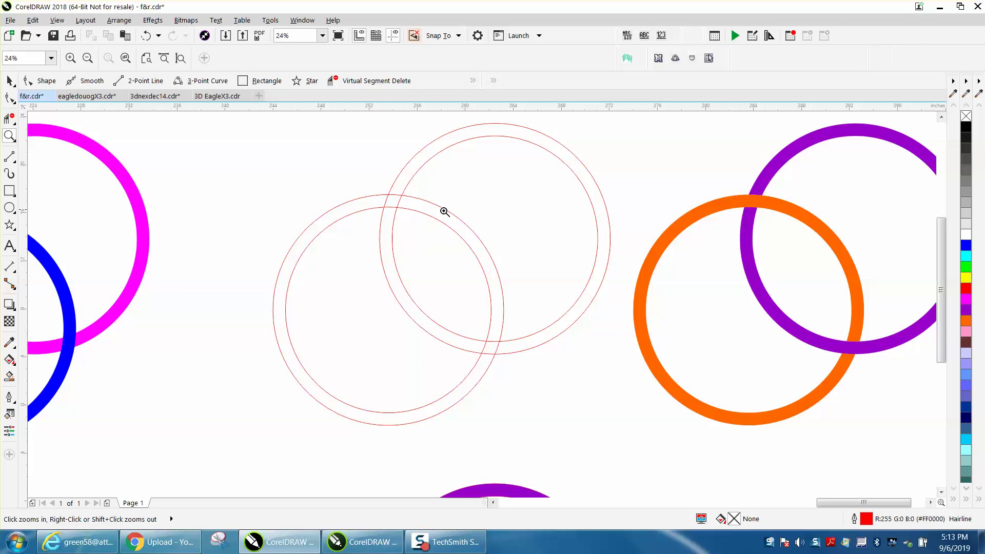
pyautogui.scroll(-2, 395, 197)
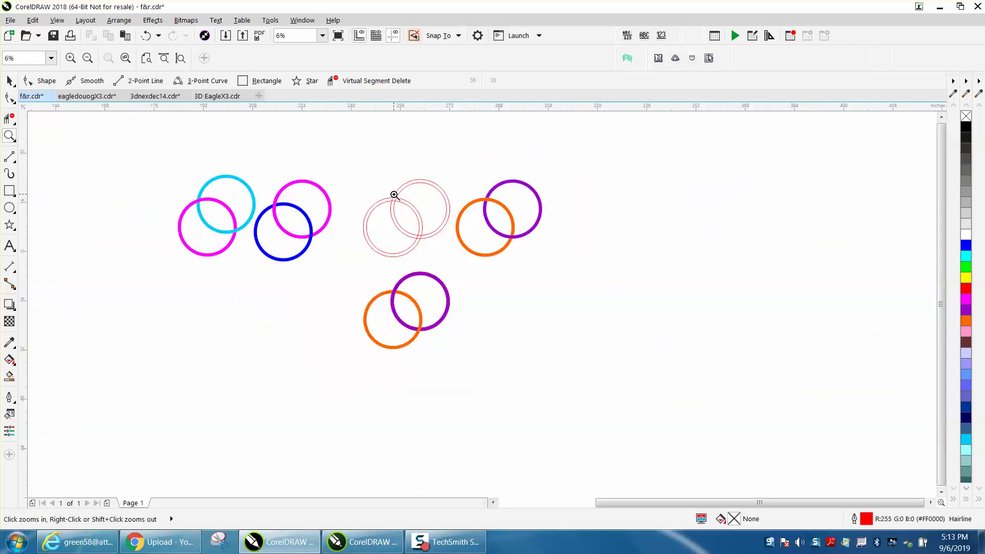
pyautogui.moveTo(189, 161); pyautogui.dragTo(600, 363)
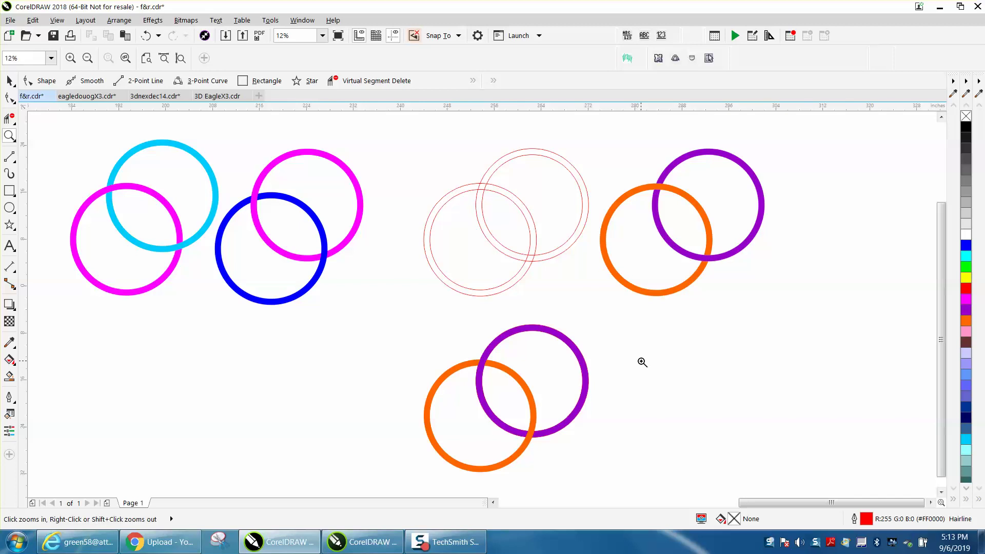